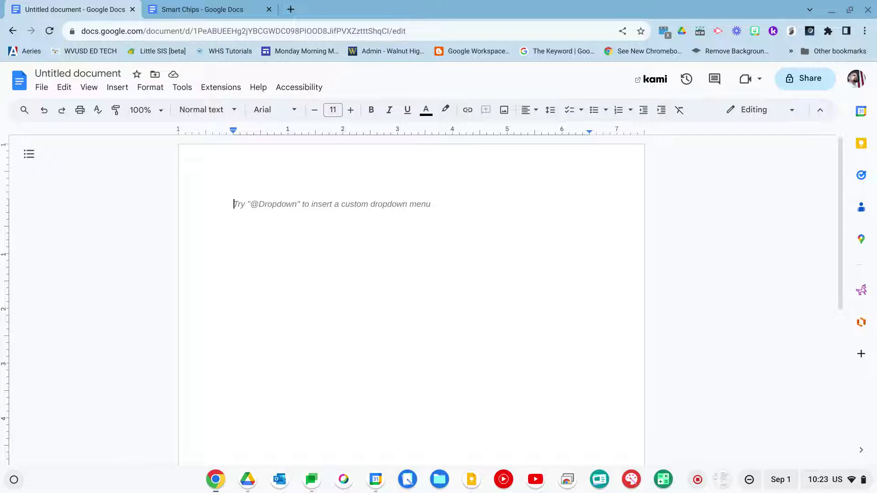
Step: In the Smart Chips document, insert the New Employee Orientation file chip below the newsletter chip and add blank lines after it
{"action": "left_click", "coordinate": [211, 3]}
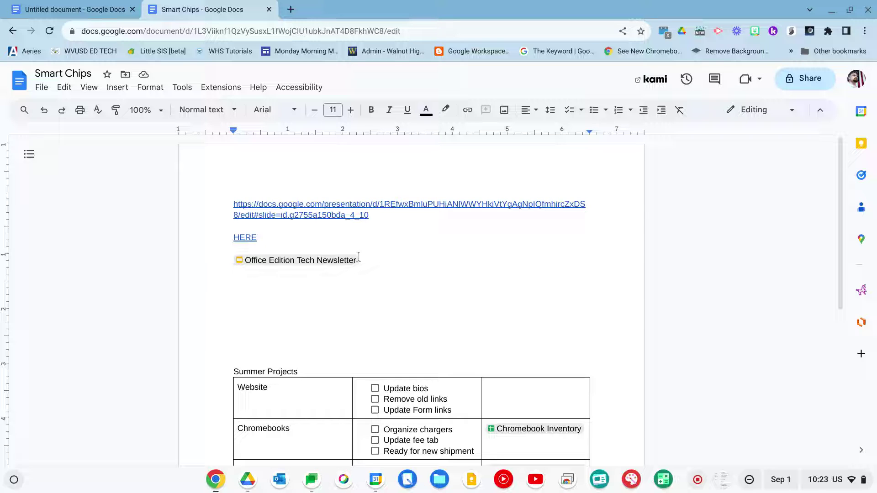
{"action": "mouse_move", "coordinate": [338, 263]}
{"action": "type", "text": "@"}
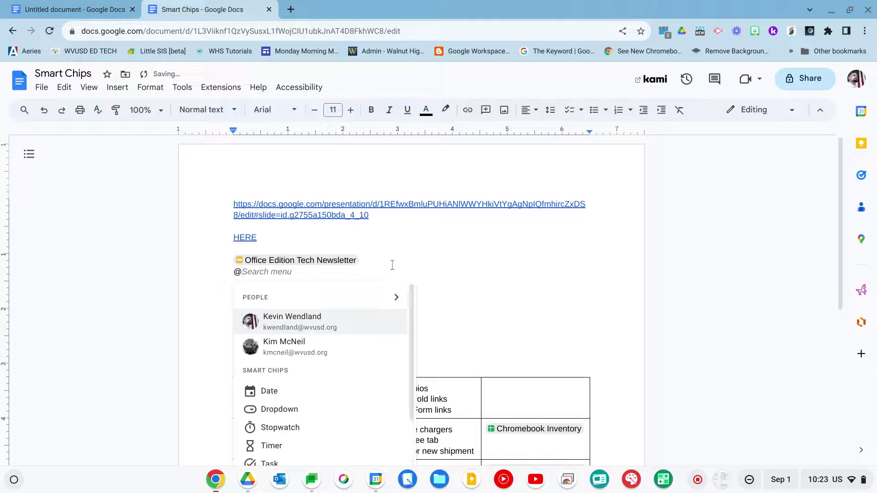
{"action": "type", "text": "new empl"}
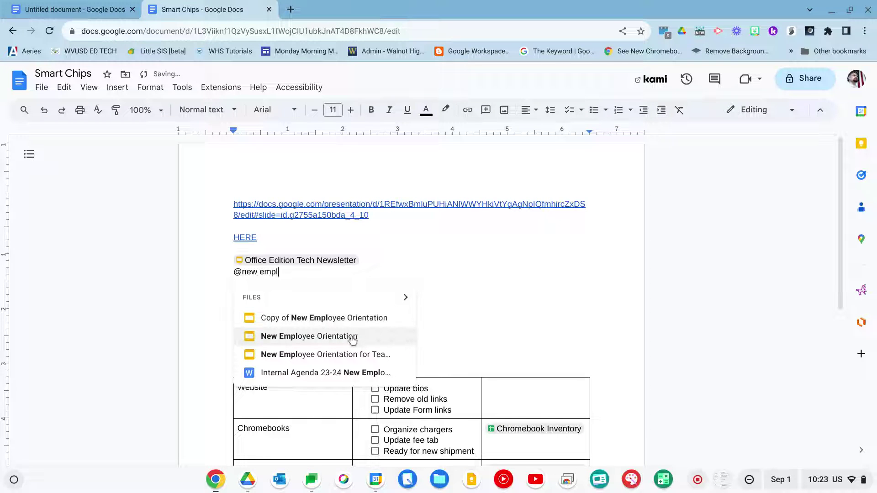
{"action": "left_click", "coordinate": [351, 339]}
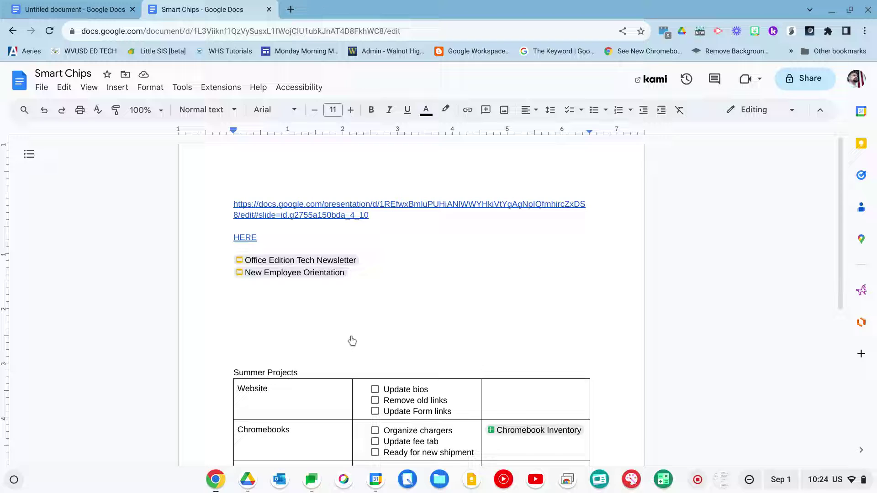
{"action": "key", "text": "Return"}
{"action": "key", "text": "Return"}
{"action": "key", "text": "Return"}
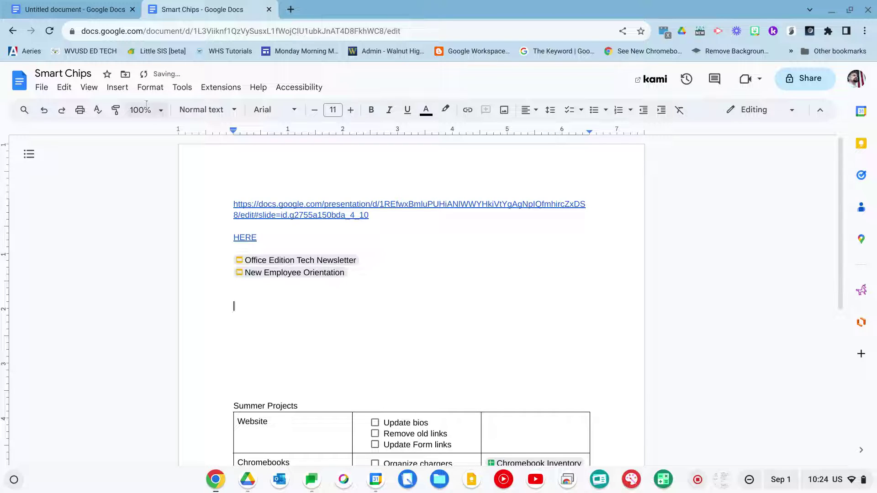
Step: Review which smart chips and building blocks can be inserted into the document
{"action": "left_click", "coordinate": [122, 91]}
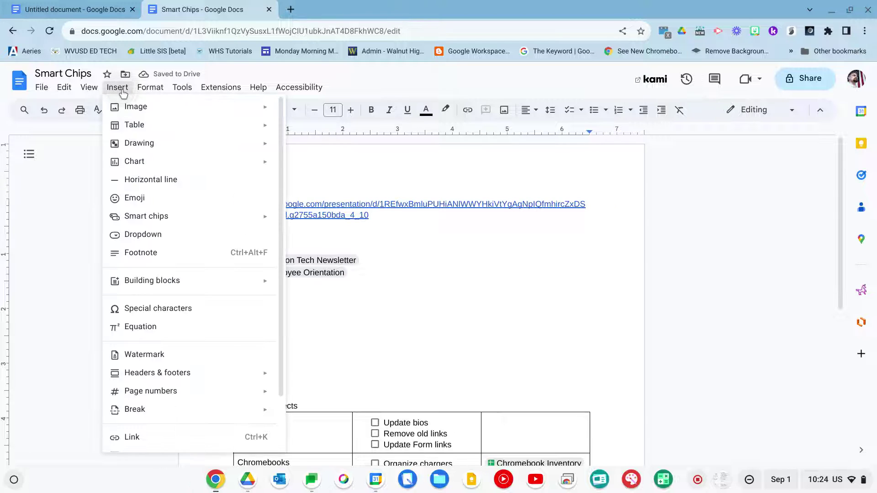
{"action": "mouse_move", "coordinate": [192, 223]}
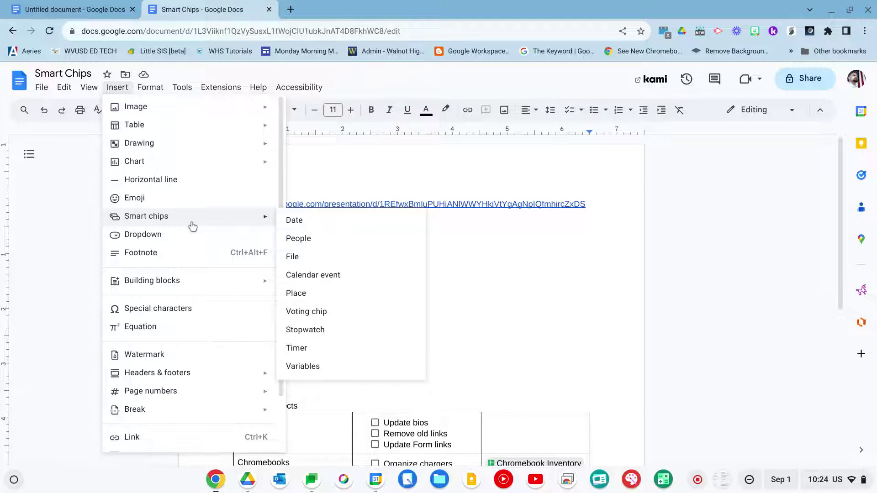
{"action": "mouse_move", "coordinate": [199, 287]}
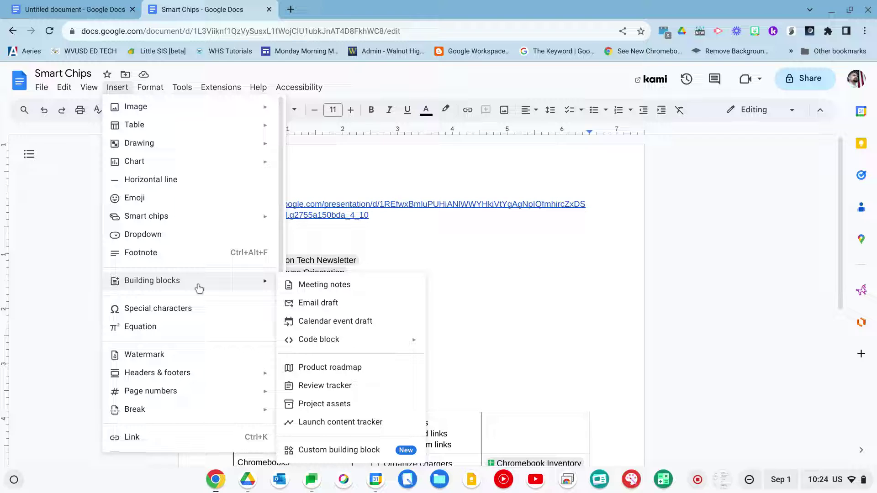
{"action": "left_click", "coordinate": [460, 287]}
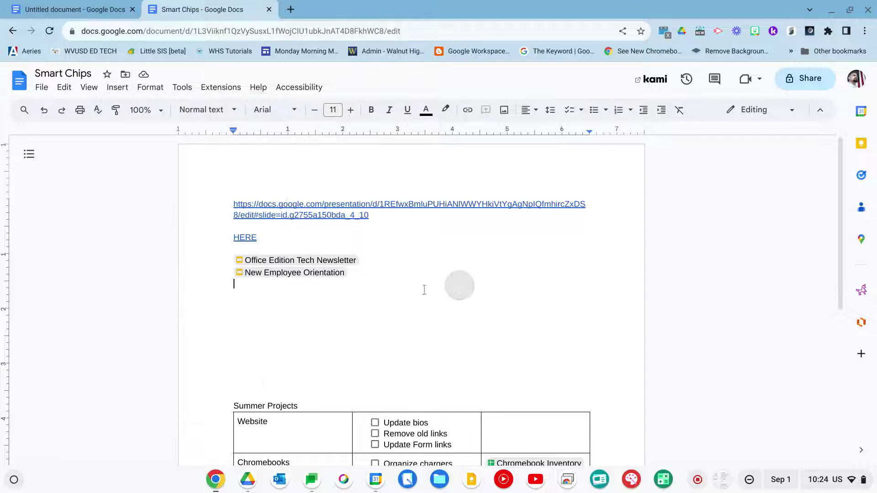
Step: Bring up the @ suggestions below the file chips and review the people, smart chips, building blocks, files and calendar events
{"action": "left_click", "coordinate": [250, 297]}
{"action": "type", "text": "@"}
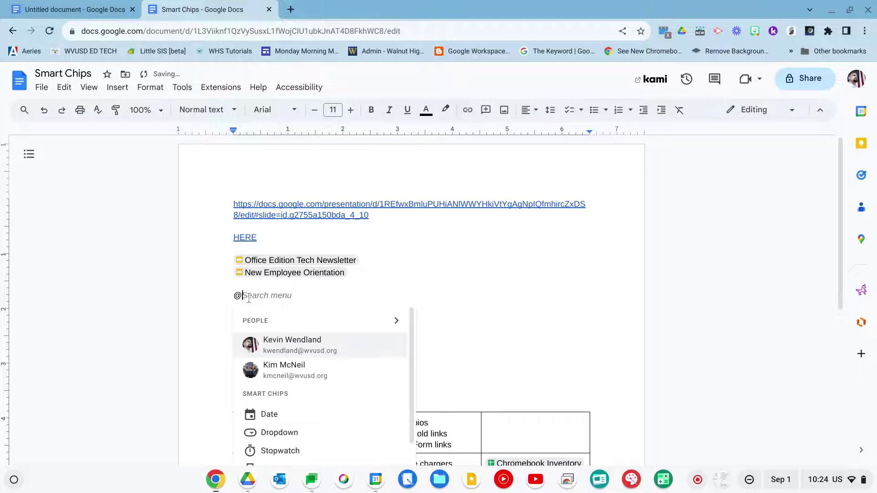
{"action": "scroll", "coordinate": [463, 279], "scroll_direction": "down", "scroll_amount": 5}
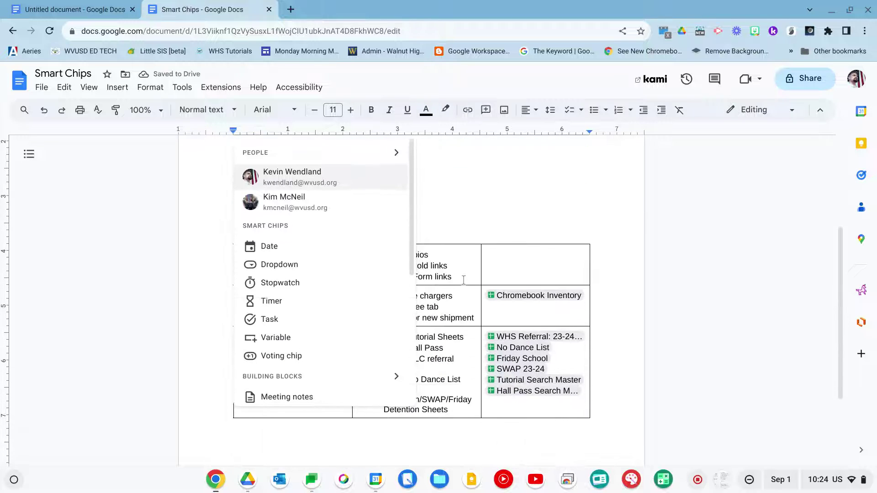
{"action": "scroll", "coordinate": [302, 143], "scroll_direction": "down", "scroll_amount": 5}
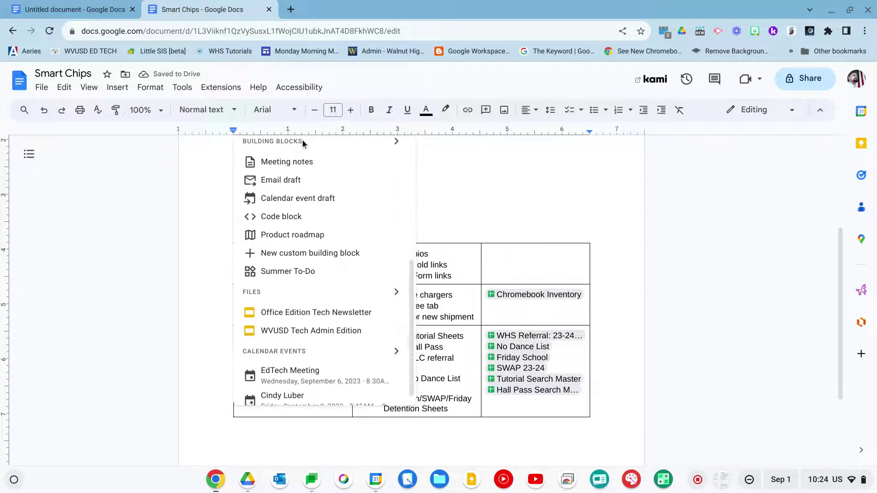
{"action": "scroll", "coordinate": [303, 139], "scroll_direction": "up", "scroll_amount": 5}
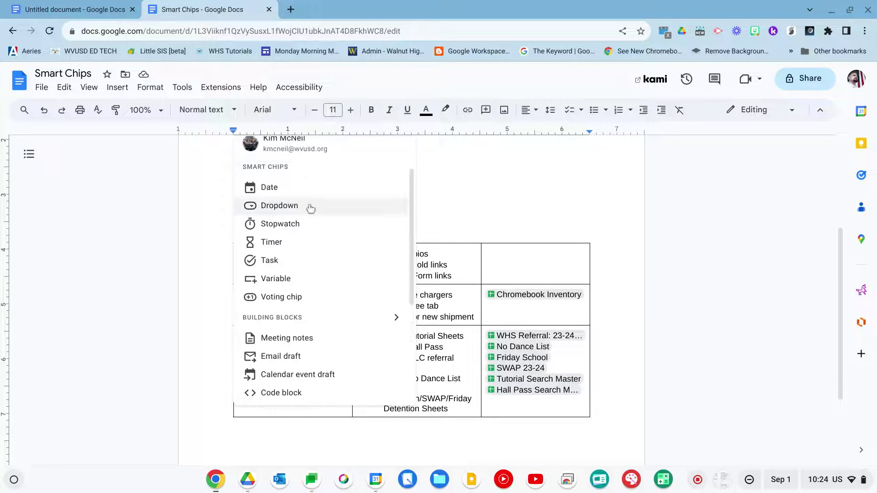
{"action": "scroll", "coordinate": [309, 206], "scroll_direction": "down", "scroll_amount": 2}
{"action": "scroll", "coordinate": [308, 274], "scroll_direction": "down", "scroll_amount": 3}
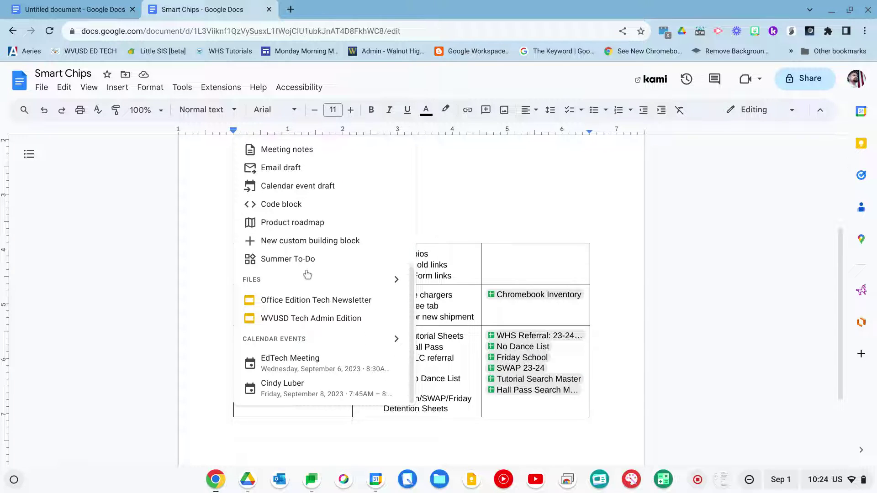
{"action": "scroll", "coordinate": [307, 274], "scroll_direction": "up", "scroll_amount": 6}
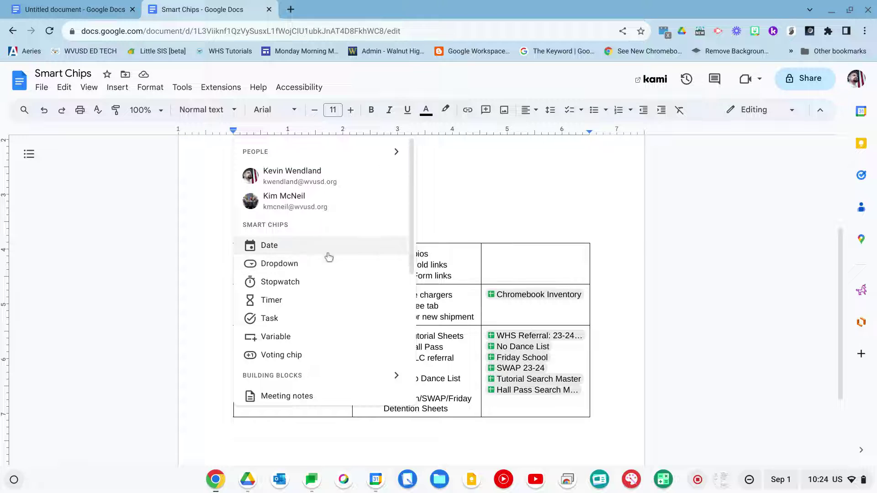
{"action": "left_click", "coordinate": [457, 194]}
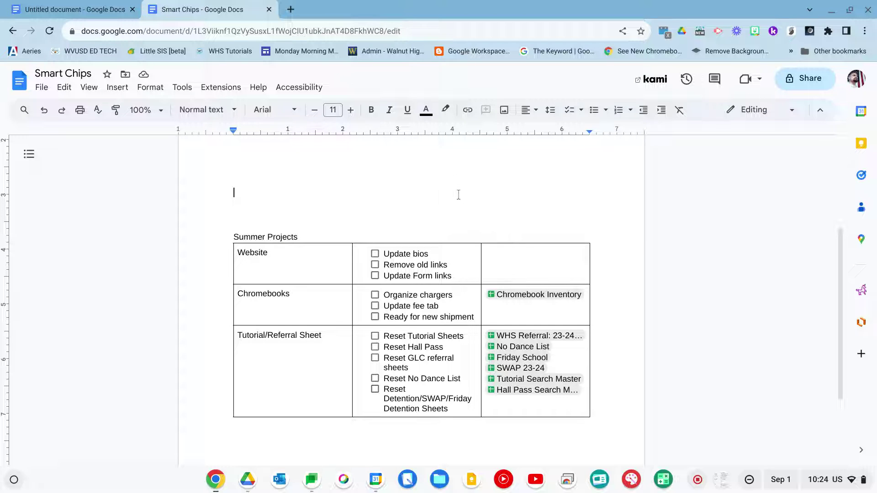
Step: Remove the leftover @ below the file chips and insert a table with two columns and one row
{"action": "scroll", "coordinate": [459, 195], "scroll_direction": "up", "scroll_amount": 3}
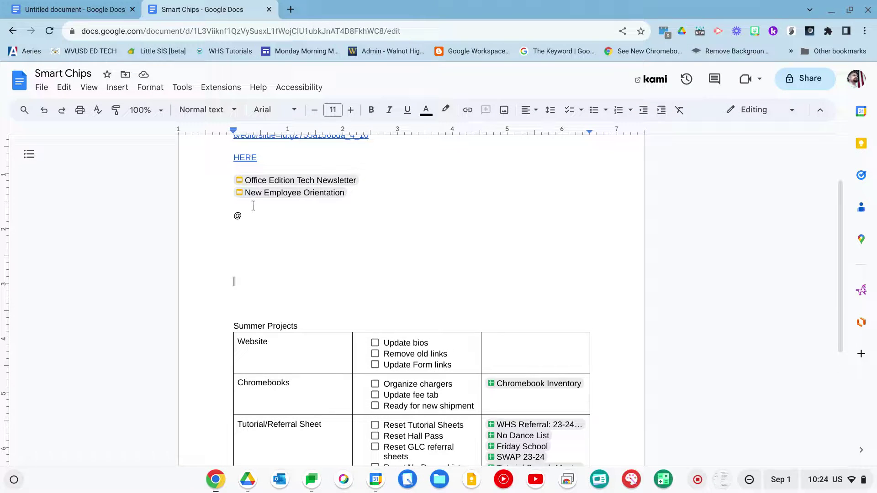
{"action": "left_click", "coordinate": [251, 211]}
{"action": "key", "text": "BackSpace"}
{"action": "left_click", "coordinate": [110, 91]}
{"action": "mouse_move", "coordinate": [137, 125]}
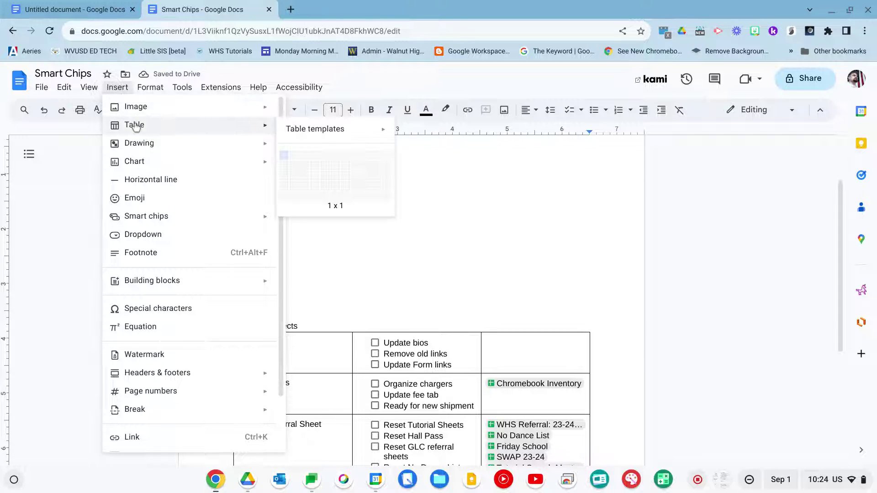
{"action": "left_click", "coordinate": [293, 154]}
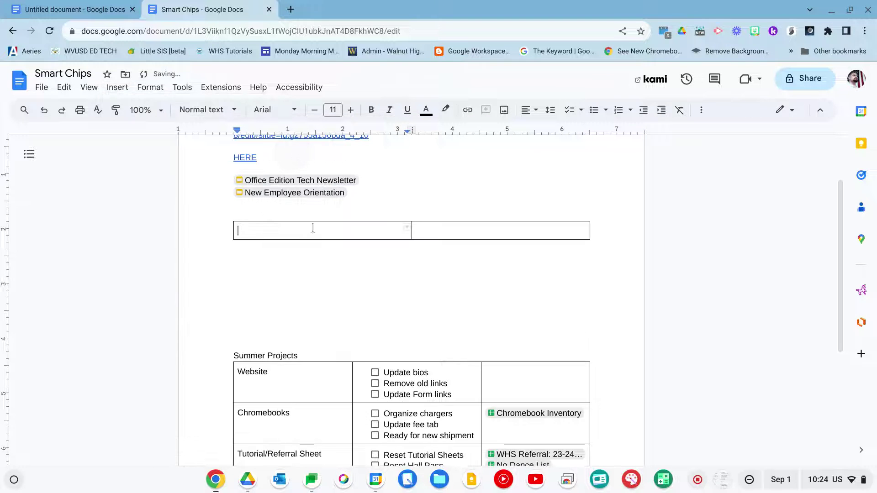
Step: Put the New Employee Orientation file chip in the table's first cell and a thumbs-up voting chip in the second
{"action": "type", "text": "@new emp"}
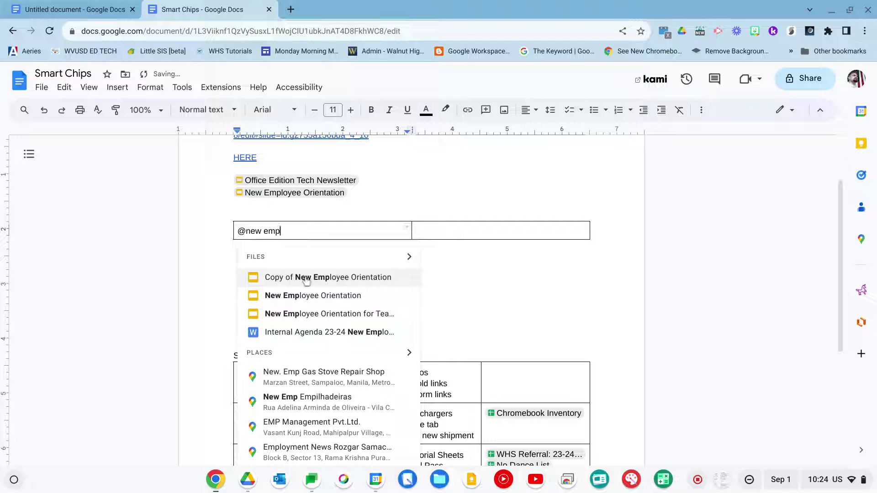
{"action": "left_click", "coordinate": [304, 295]}
{"action": "left_click", "coordinate": [426, 232]}
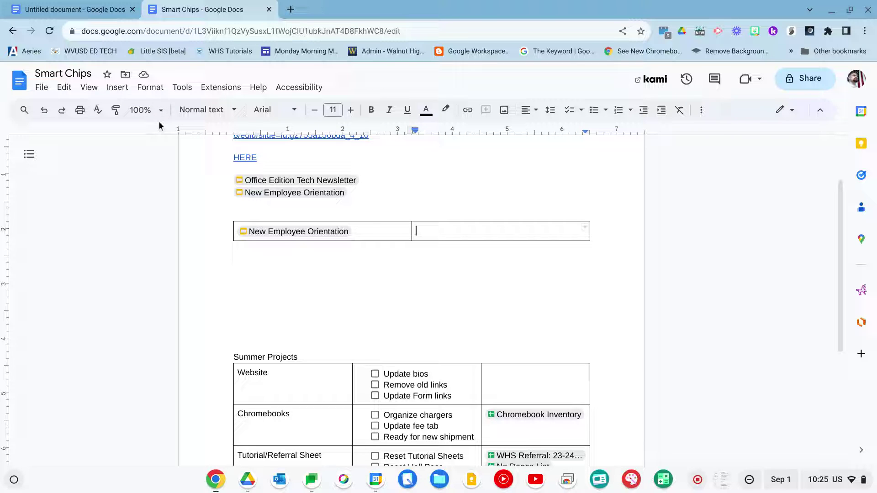
{"action": "type", "text": "@voti"}
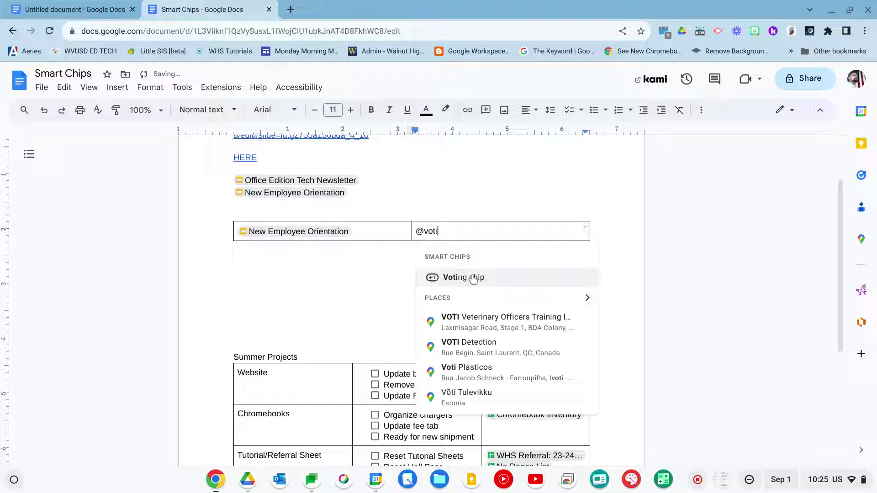
{"action": "left_click", "coordinate": [473, 279]}
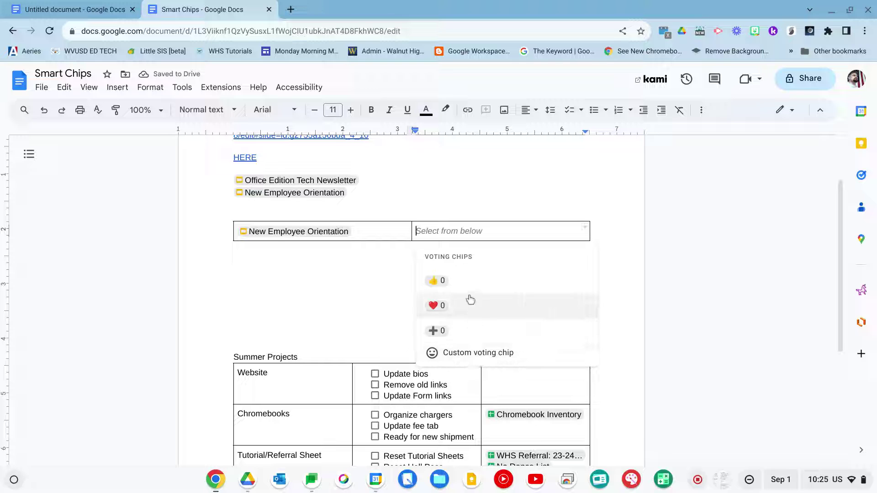
{"action": "left_click", "coordinate": [437, 282]}
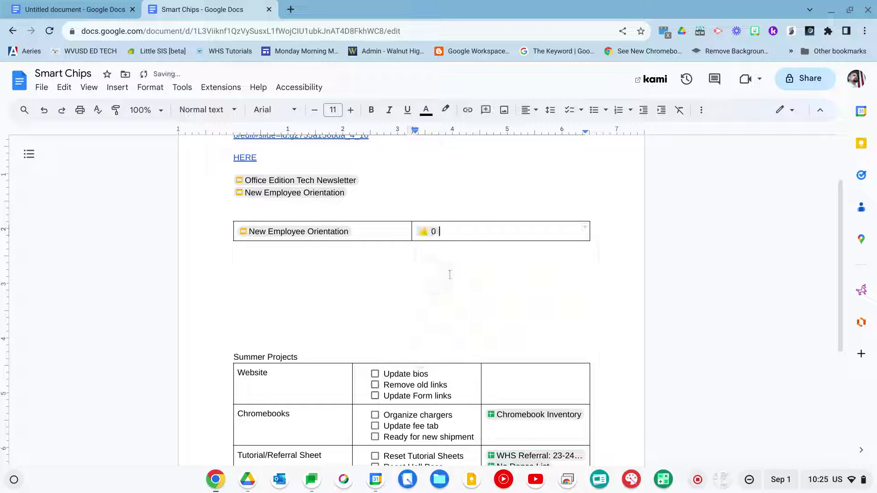
Step: Add a custom voting chip with the thumbs-down emoji beside the thumbs-up chip in the table
{"action": "type", "text": "@votin"}
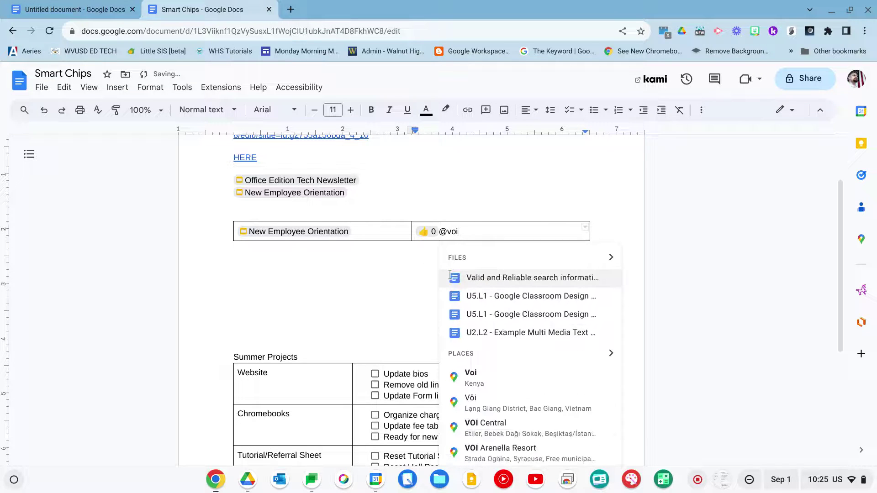
{"action": "left_click", "coordinate": [476, 282]}
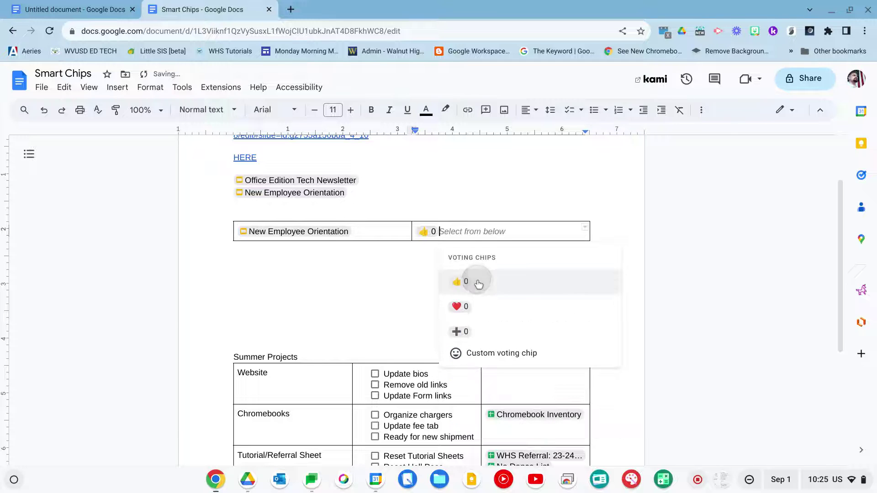
{"action": "left_click", "coordinate": [491, 353]}
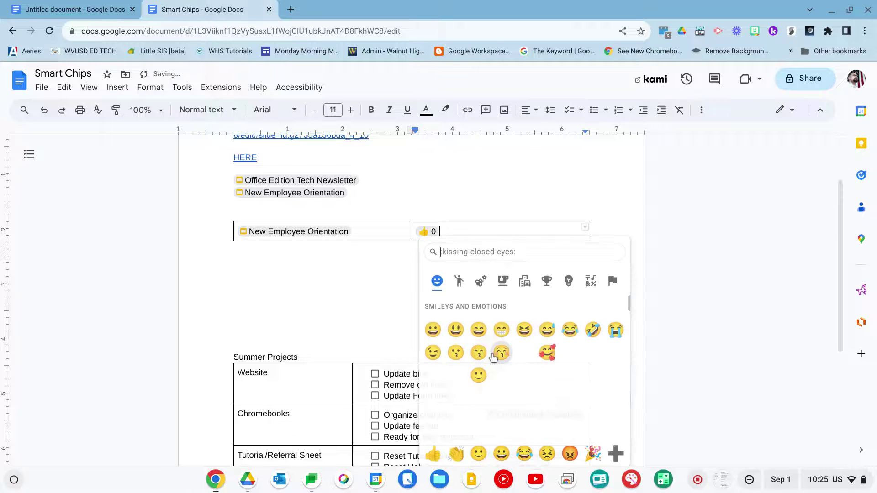
{"action": "scroll", "coordinate": [526, 347], "scroll_direction": "down", "scroll_amount": 10}
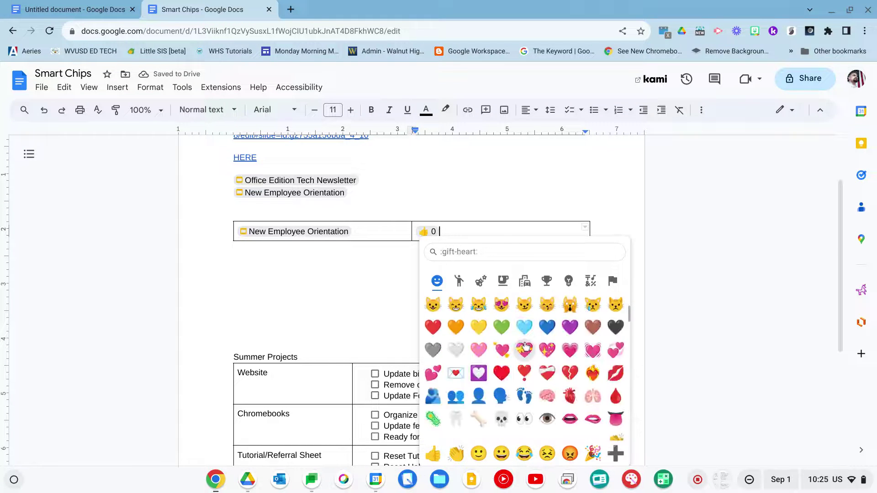
{"action": "scroll", "coordinate": [525, 347], "scroll_direction": "up", "scroll_amount": 3}
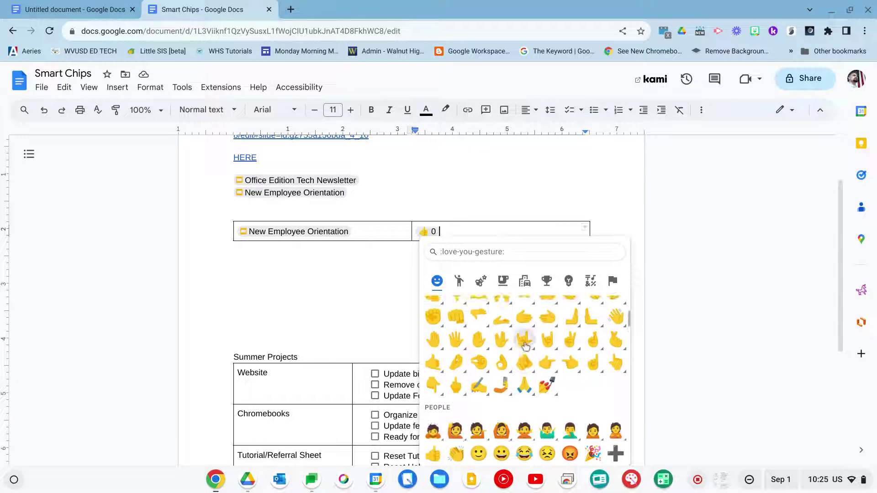
{"action": "scroll", "coordinate": [525, 347], "scroll_direction": "up", "scroll_amount": 1}
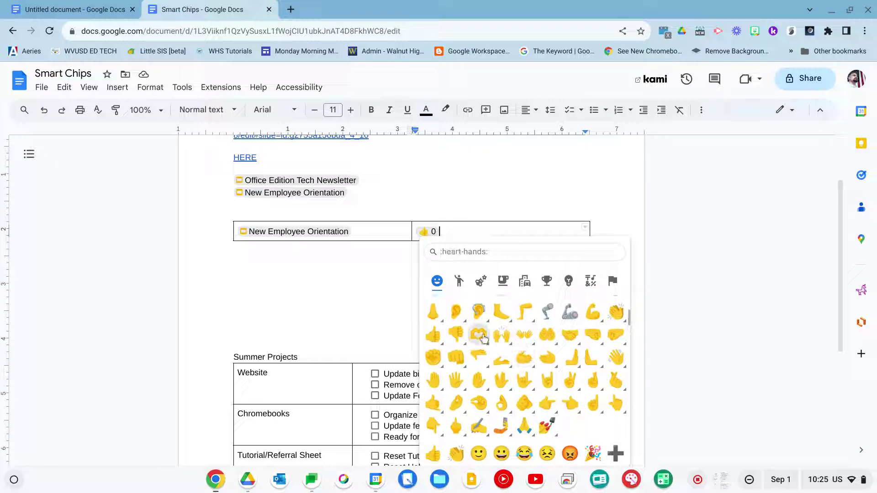
{"action": "left_click", "coordinate": [453, 340]}
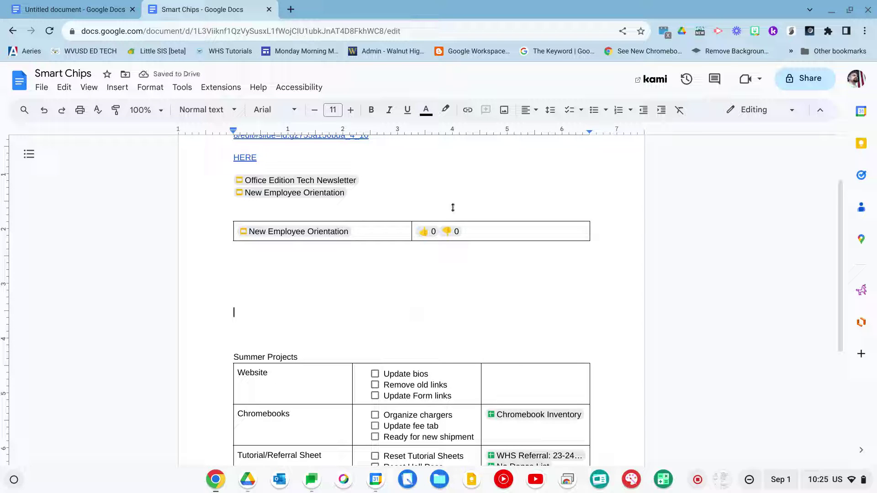
Step: Cast a vote on both the thumbs-up and the thumbs-down voting chips
{"action": "left_click", "coordinate": [424, 231]}
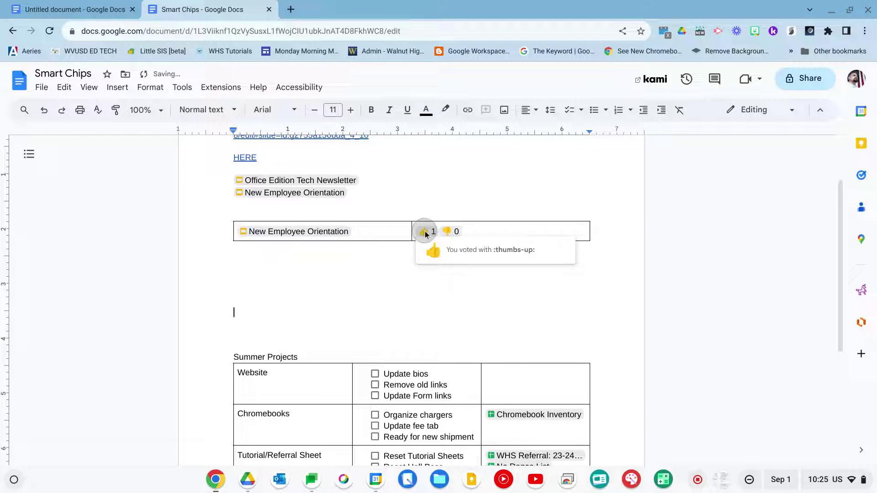
{"action": "left_click", "coordinate": [450, 234]}
{"action": "left_click", "coordinate": [375, 285]}
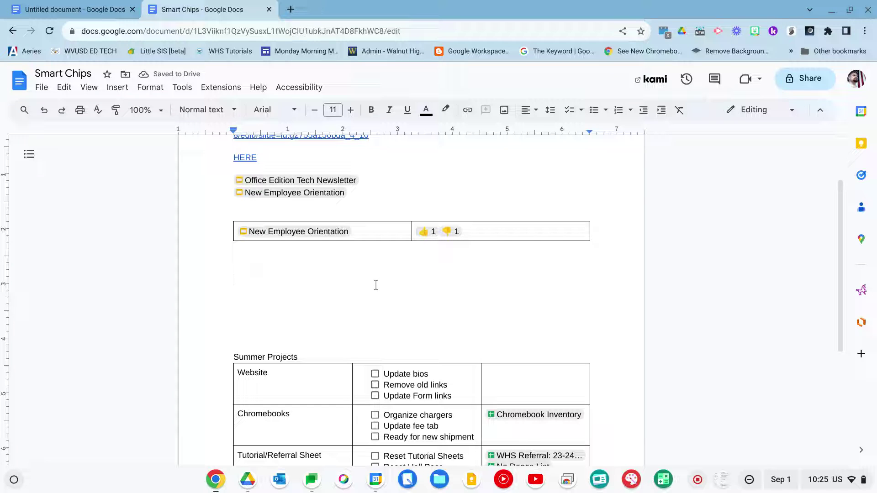
Step: Insert a dropdown chip using the preset Project status on the empty line below the voting table
{"action": "left_click", "coordinate": [122, 89]}
{"action": "left_click", "coordinate": [334, 275]}
{"action": "left_click", "coordinate": [303, 266]}
{"action": "type", "text": "@drop"}
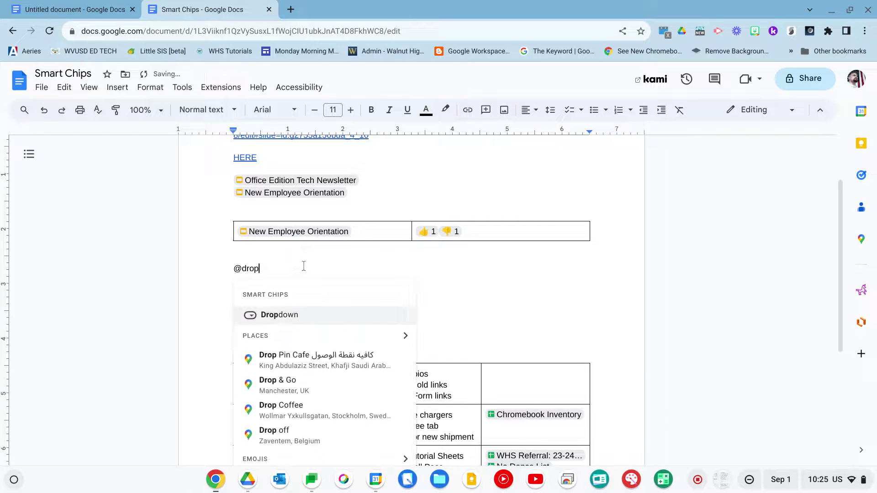
{"action": "left_click", "coordinate": [289, 315]}
{"action": "mouse_move", "coordinate": [336, 330]}
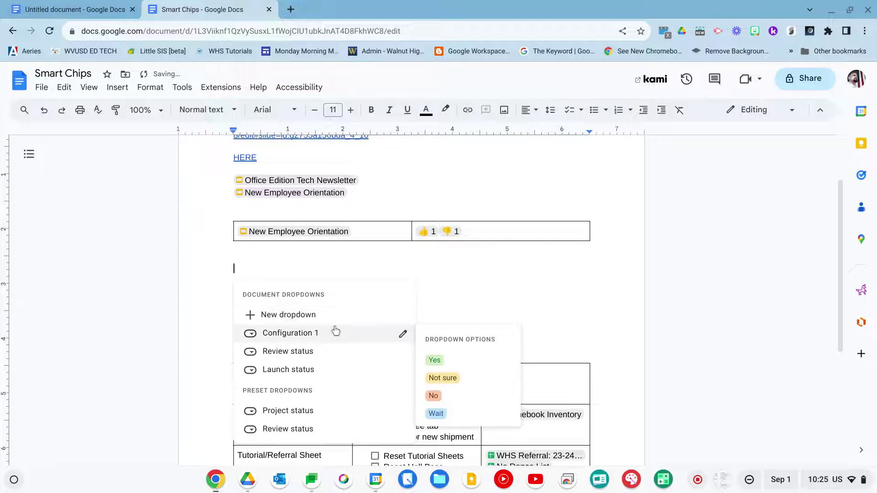
{"action": "scroll", "coordinate": [335, 329], "scroll_direction": "down", "scroll_amount": 3}
{"action": "mouse_move", "coordinate": [314, 310]}
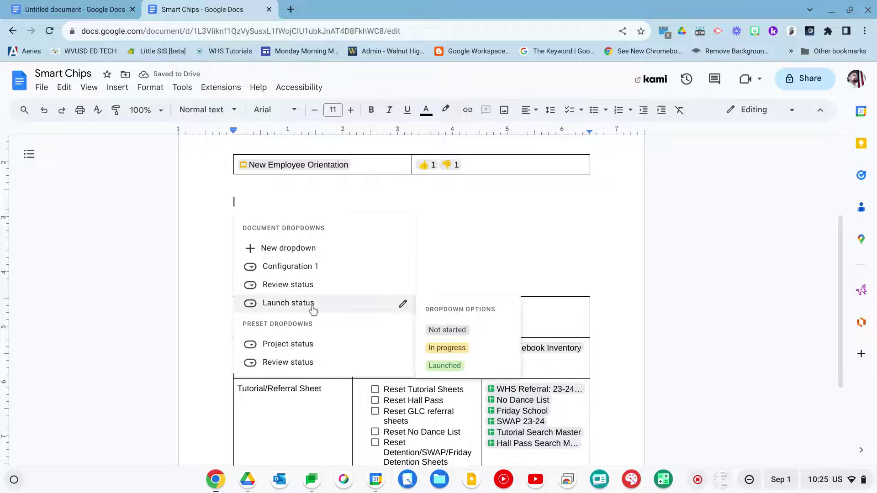
{"action": "left_click", "coordinate": [310, 350]}
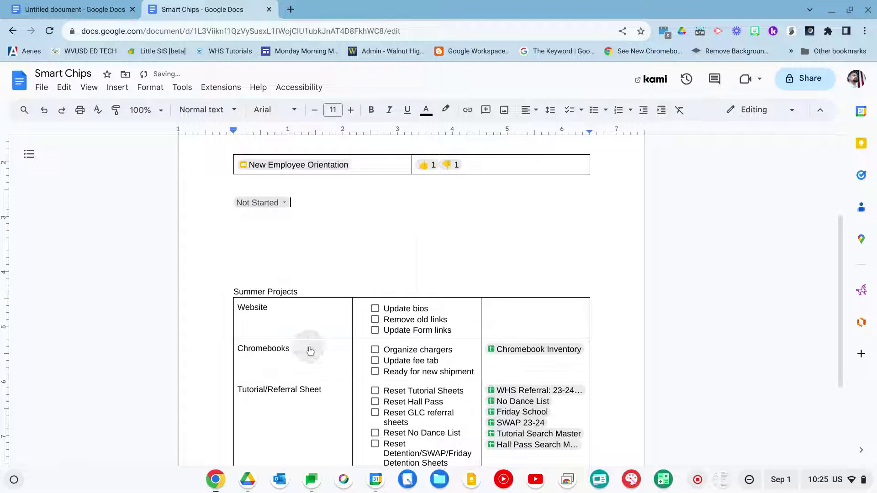
Step: Delete the Completed option from the Project status dropdown, save the change, and check the chip's option list
{"action": "left_click", "coordinate": [283, 203]}
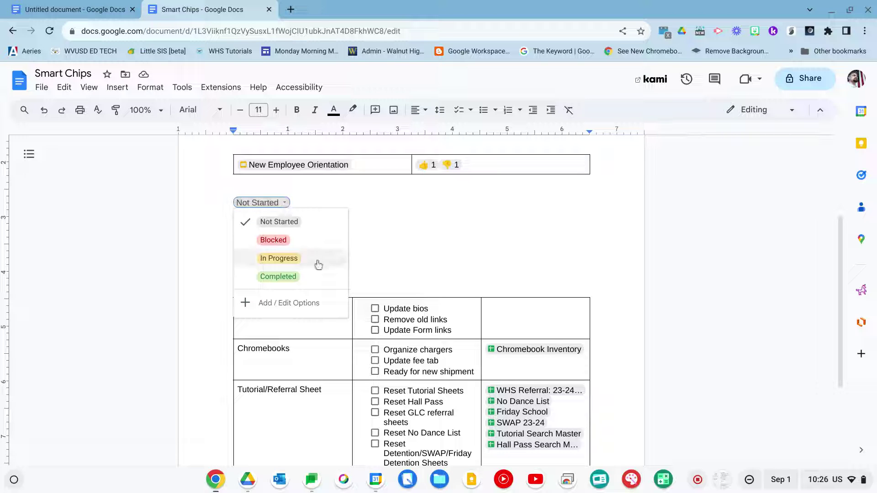
{"action": "left_click", "coordinate": [309, 309]}
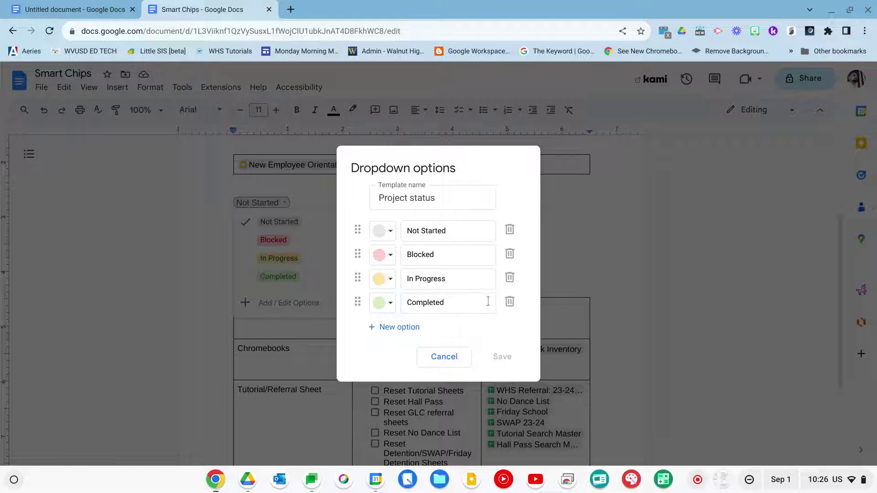
{"action": "left_click", "coordinate": [510, 302]}
{"action": "left_click", "coordinate": [505, 332]}
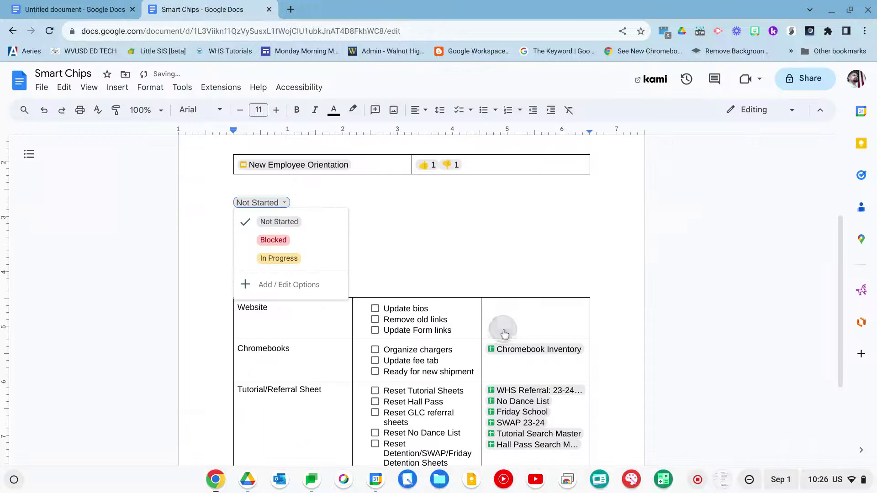
{"action": "left_click", "coordinate": [397, 215]}
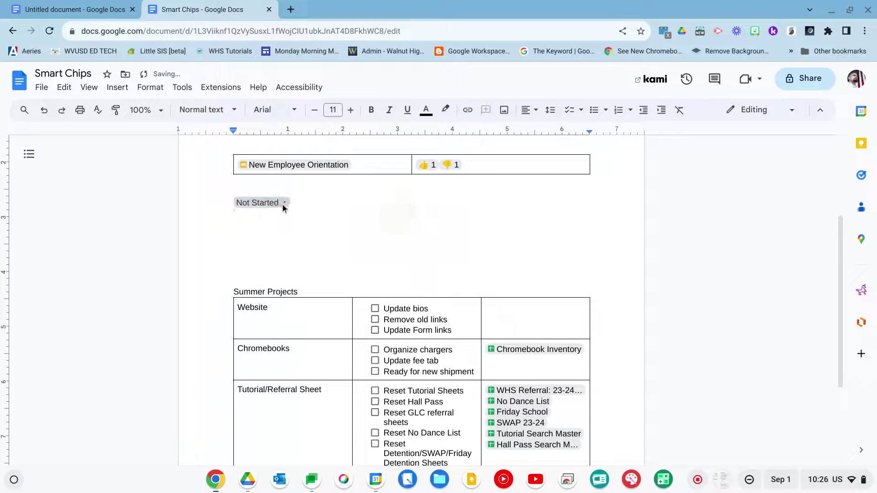
{"action": "left_click", "coordinate": [283, 204]}
{"action": "left_click", "coordinate": [435, 238]}
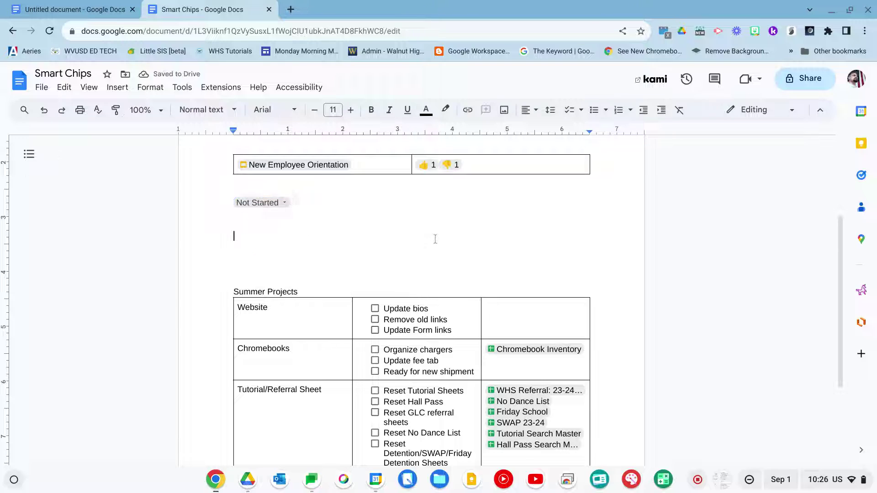
Step: Add a checklist below the dropdown chip with the entries Item 1, Item 2 and ite, checking off Item 1
{"action": "left_click", "coordinate": [386, 231]}
{"action": "type", "text": "@che"}
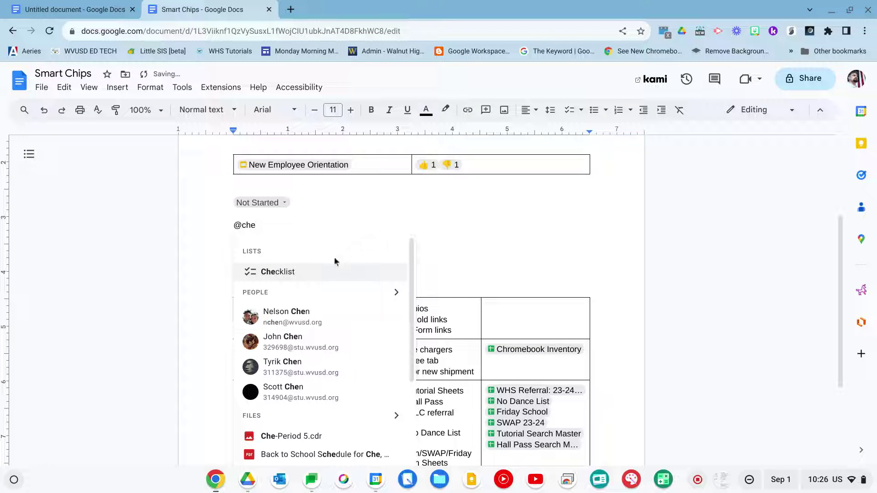
{"action": "left_click", "coordinate": [307, 276]}
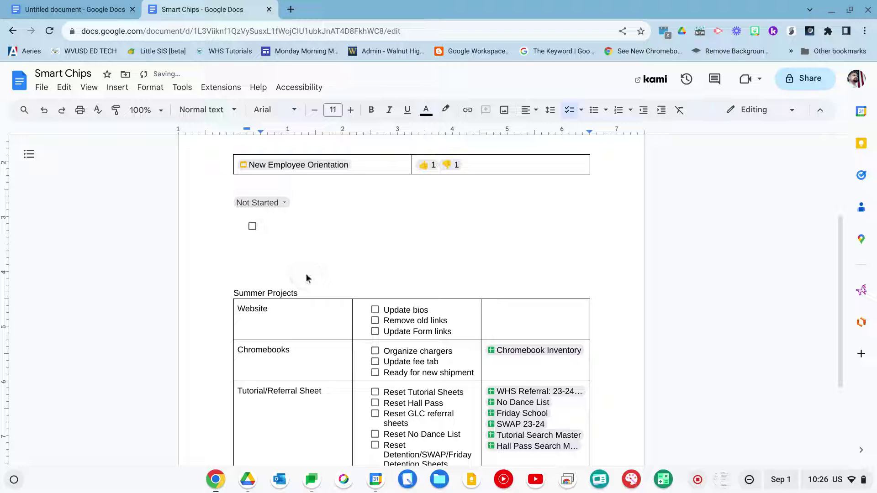
{"action": "type", "text": "Item 1"}
{"action": "key", "text": "Return"}
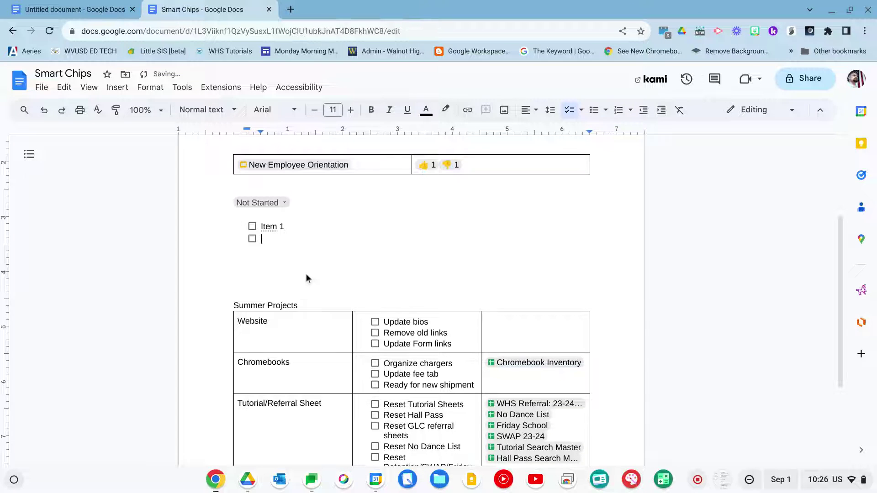
{"action": "type", "text": "Item 2"}
{"action": "key", "text": "Return"}
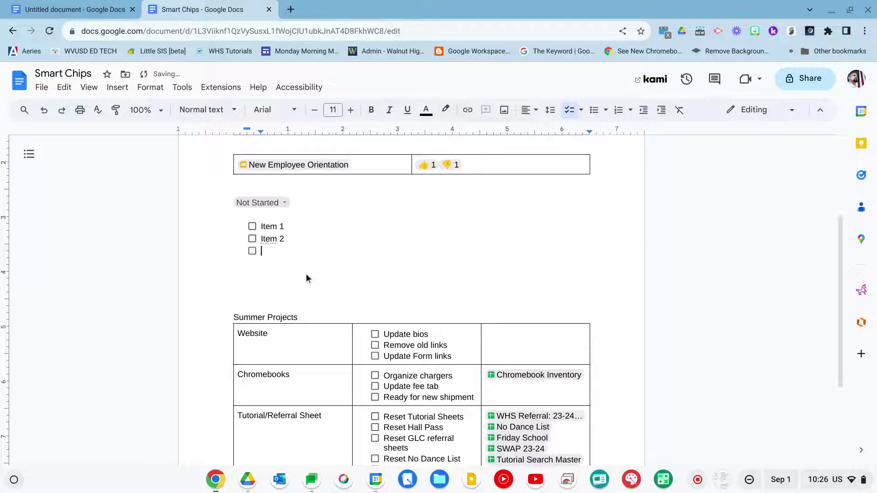
{"action": "left_click", "coordinate": [253, 227]}
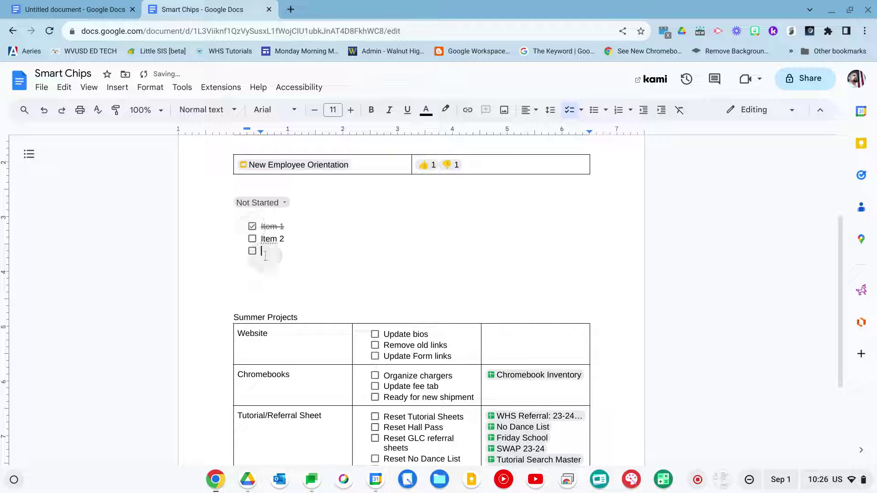
{"action": "type", "text": "ite"}
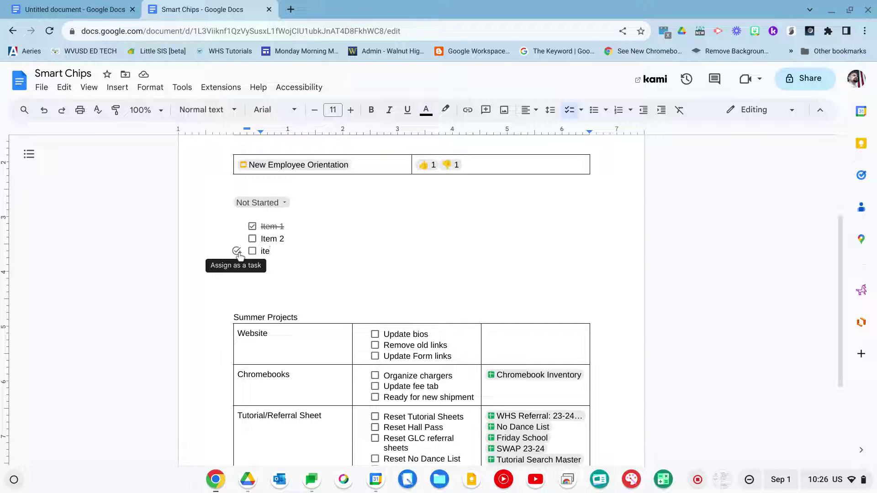
Step: Fill in a suggested colleague as assignee in the third checklist item's task form, and close it without assigning
{"action": "left_click", "coordinate": [236, 252]}
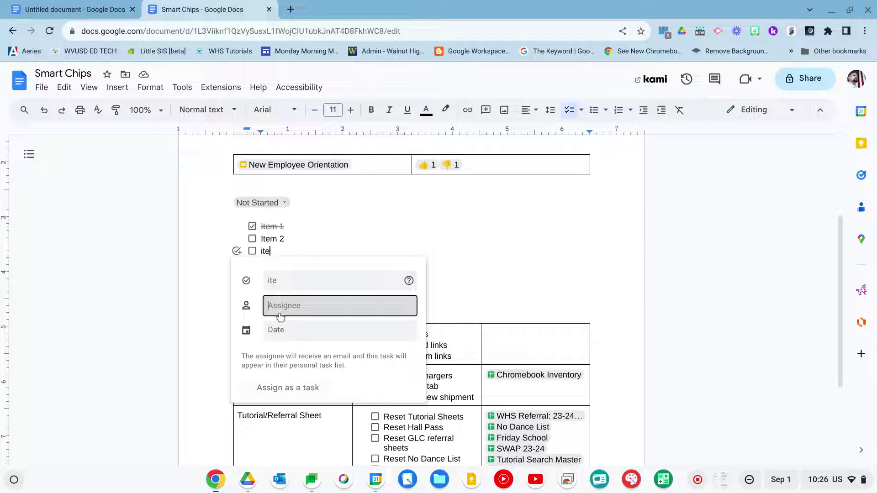
{"action": "type", "text": "@kevin"}
{"action": "key", "text": "BackSpace"}
{"action": "key", "text": "BackSpace"}
{"action": "key", "text": "BackSpace"}
{"action": "key", "text": "BackSpace"}
{"action": "key", "text": "BackSpace"}
{"action": "key", "text": "BackSpace"}
{"action": "key", "text": "BackSpace"}
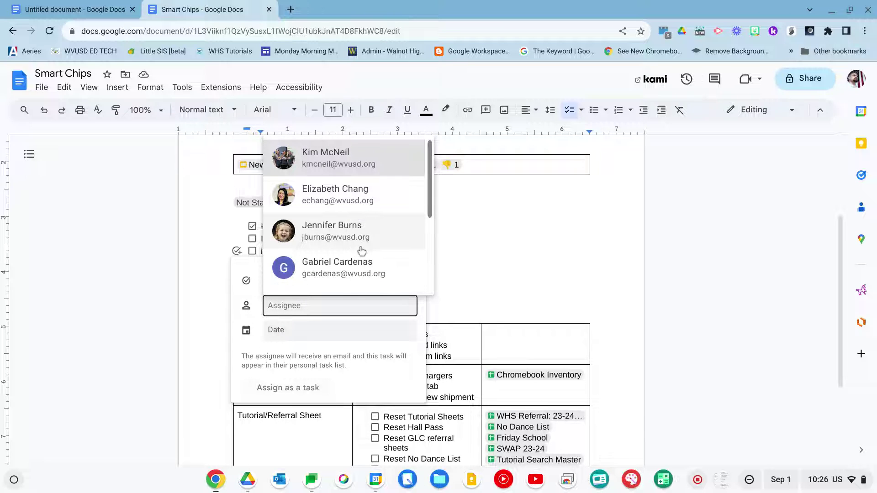
{"action": "left_click", "coordinate": [373, 201]}
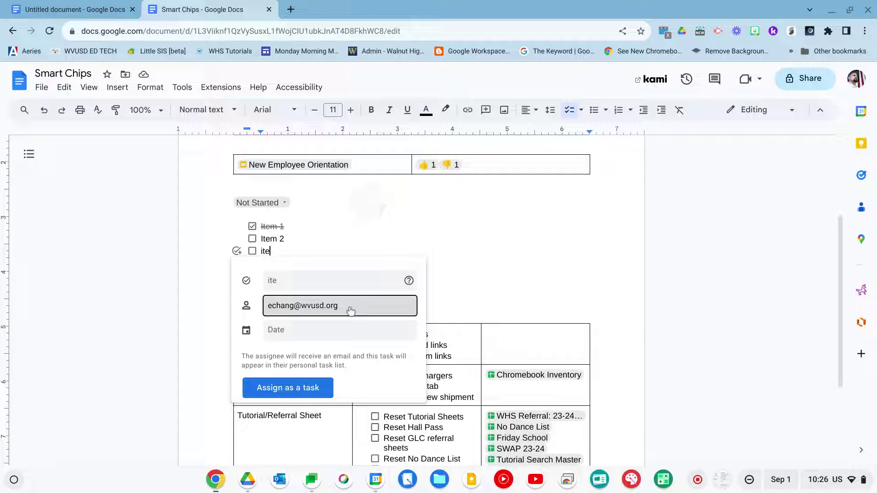
{"action": "left_click", "coordinate": [481, 288]}
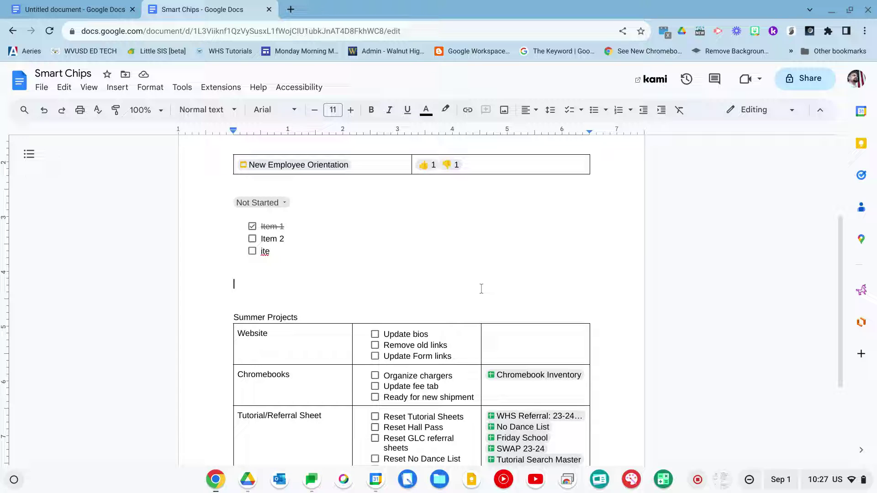
Step: Start a task chip below the checklist to view its title, assignee and date fields, and dismiss it empty
{"action": "key", "text": "Up"}
{"action": "type", "text": "@"}
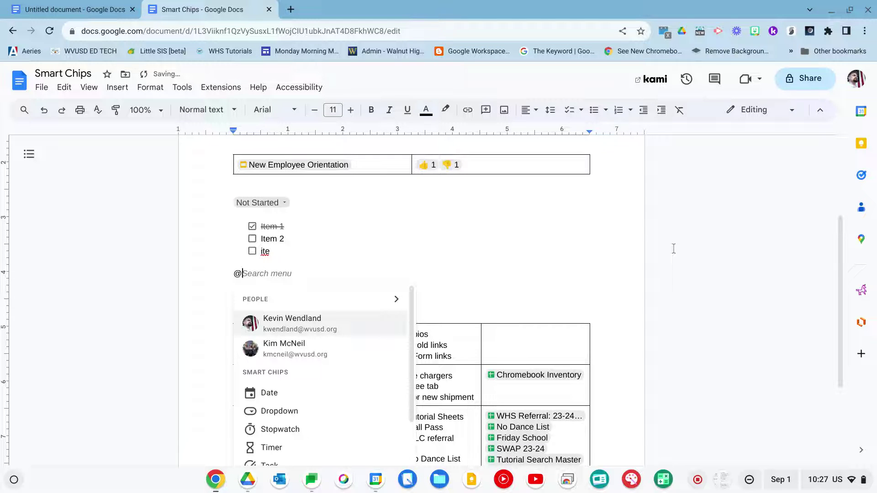
{"action": "type", "text": "task"}
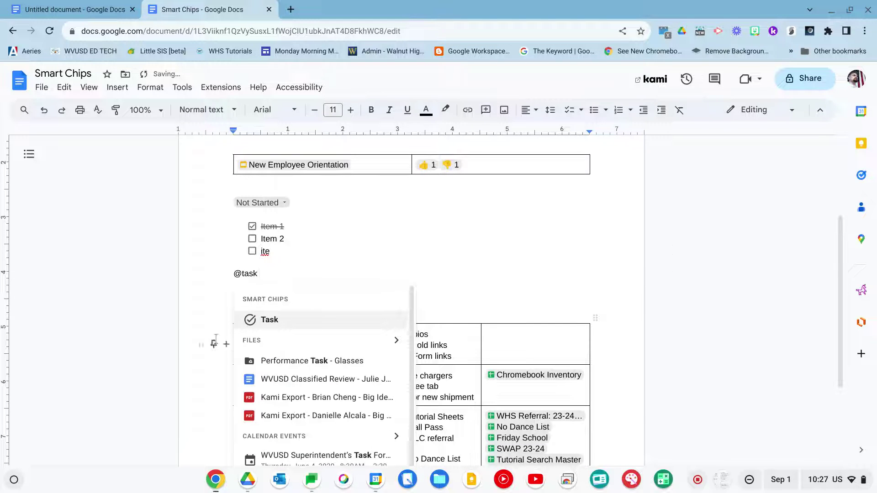
{"action": "left_click", "coordinate": [251, 319]}
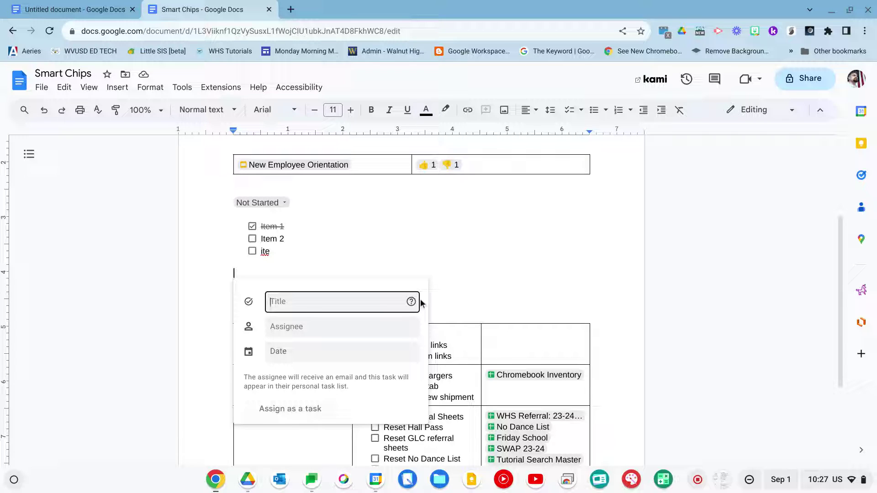
{"action": "left_click", "coordinate": [457, 286]}
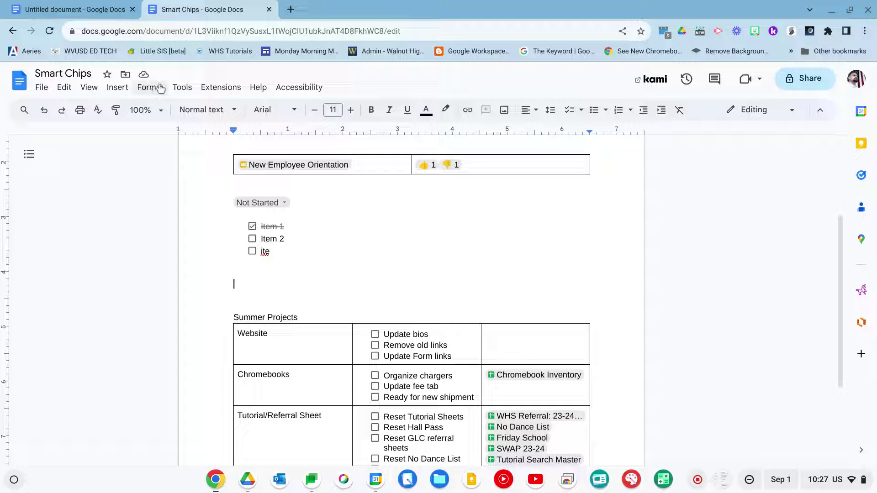
Step: Insert the Meeting notes building block for the Sep 6, 2023 EdTech Meeting below the checklist, and dismiss attaching it to Calendar
{"action": "left_click", "coordinate": [120, 88]}
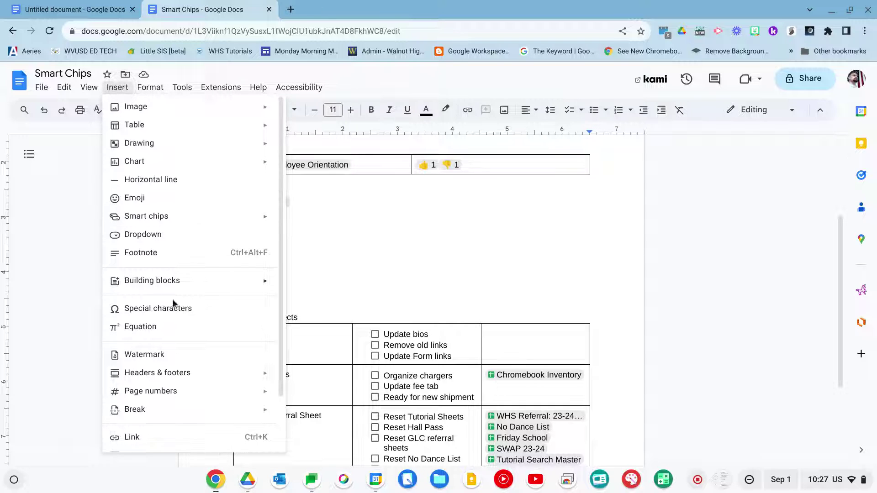
{"action": "mouse_move", "coordinate": [227, 293]}
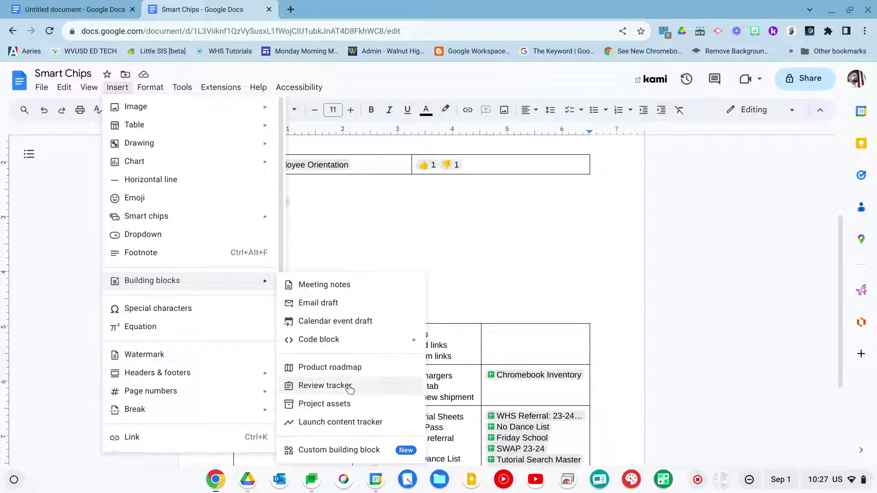
{"action": "left_click", "coordinate": [354, 288]}
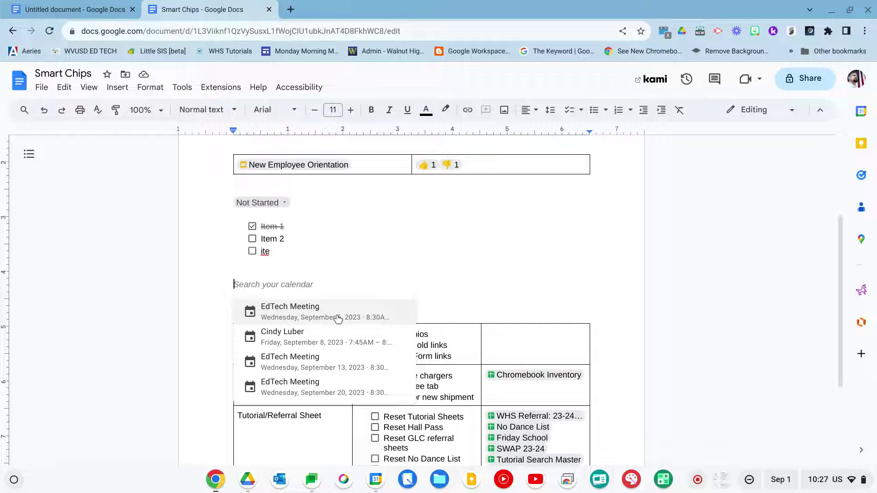
{"action": "left_click", "coordinate": [338, 318]}
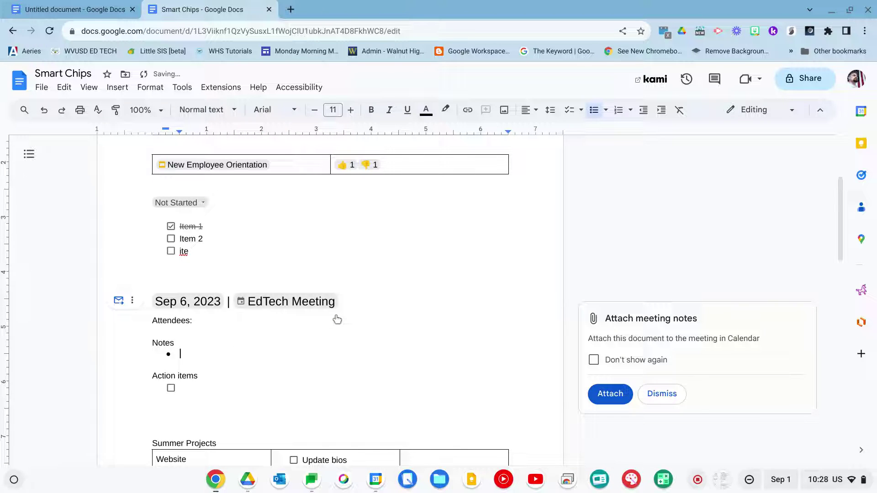
{"action": "mouse_move", "coordinate": [269, 303]}
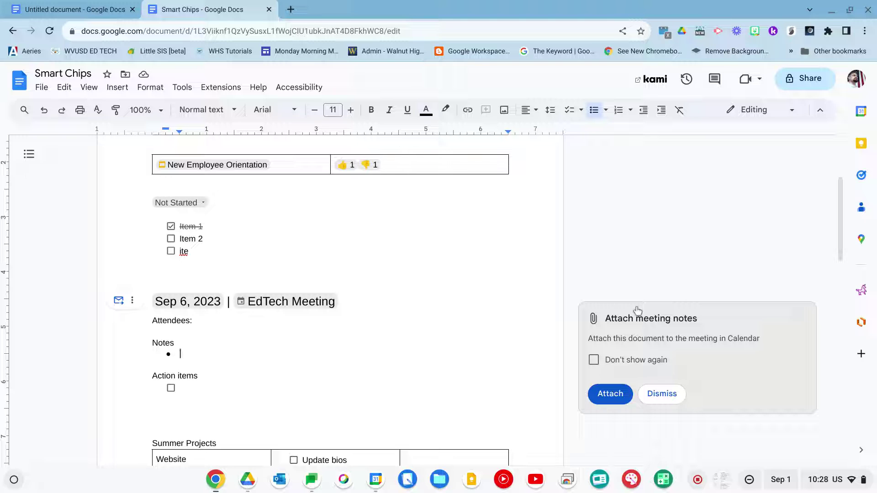
{"action": "left_click", "coordinate": [662, 398]}
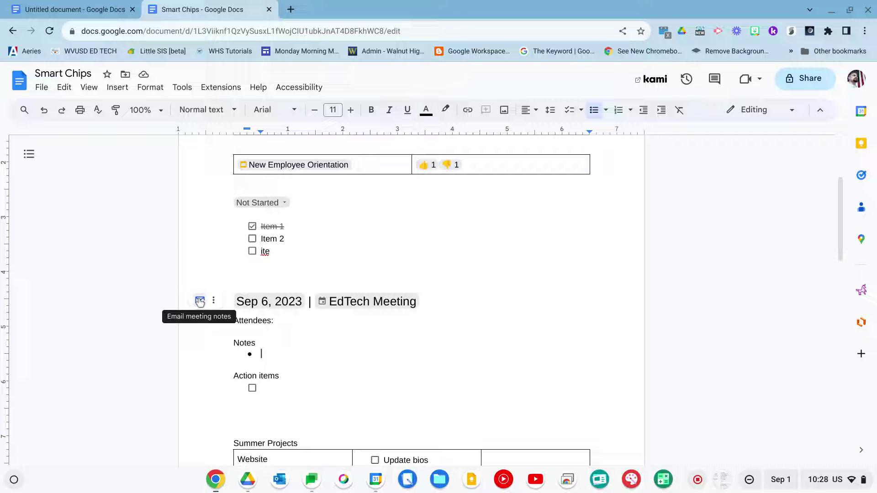
Step: Add a blank line below the meeting notes' action items and insert the Product roadmap building block there
{"action": "left_click", "coordinate": [233, 402]}
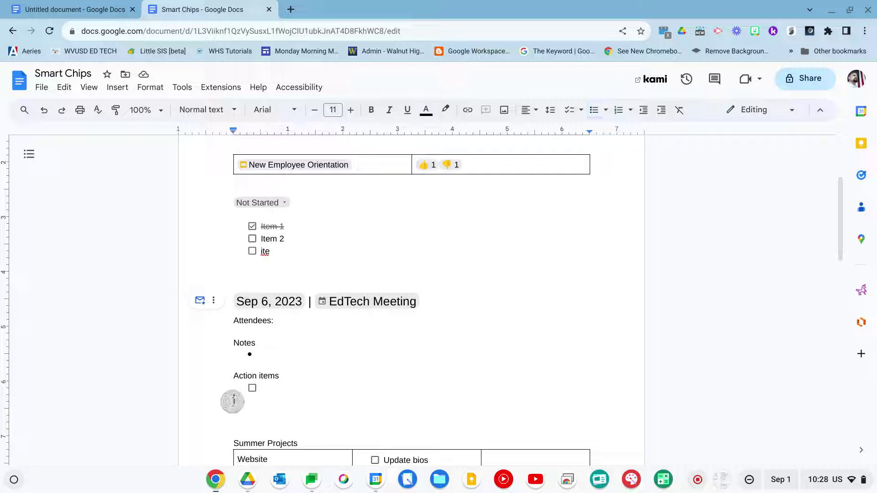
{"action": "key", "text": "Return"}
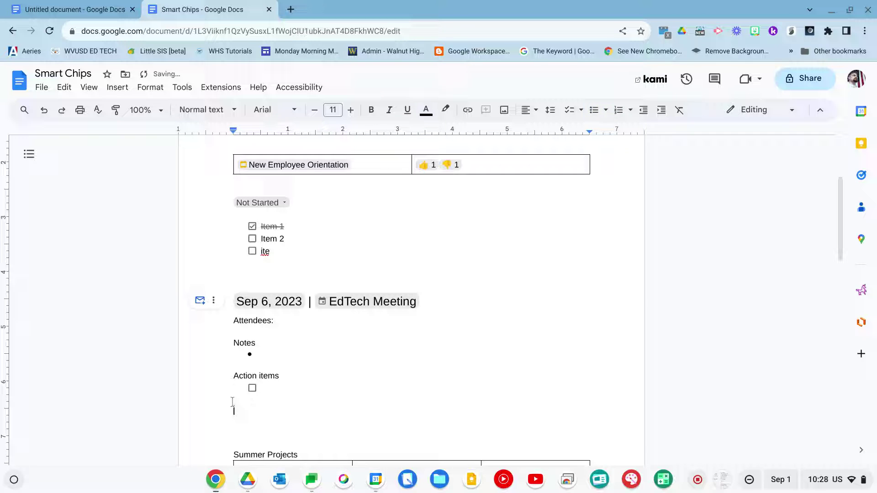
{"action": "left_click", "coordinate": [116, 90]}
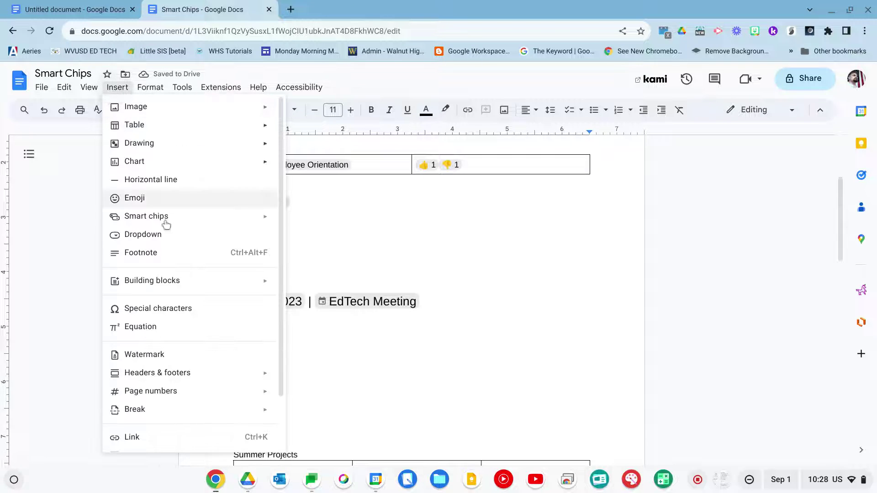
{"action": "mouse_move", "coordinate": [201, 282]}
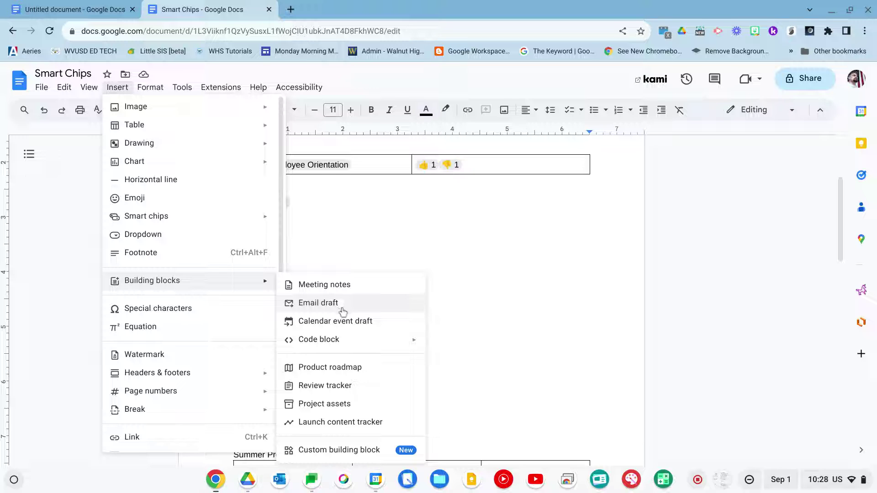
{"action": "left_click", "coordinate": [349, 369]}
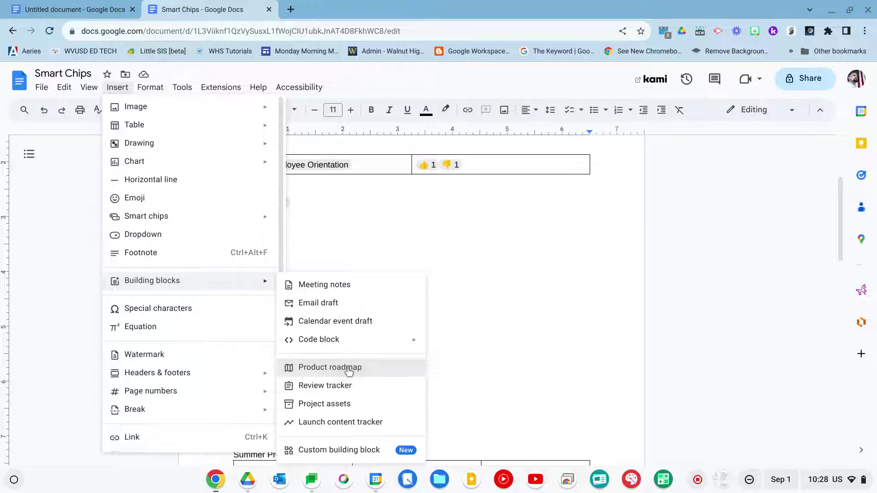
{"action": "scroll", "coordinate": [443, 352], "scroll_direction": "down", "scroll_amount": 5}
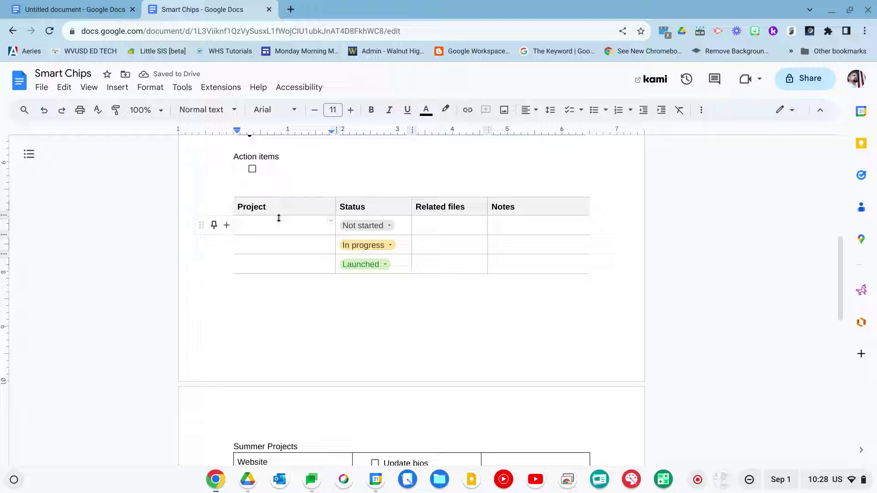
Step: Insert the Launch content tracker building block below the product roadmap table
{"action": "left_click", "coordinate": [240, 300]}
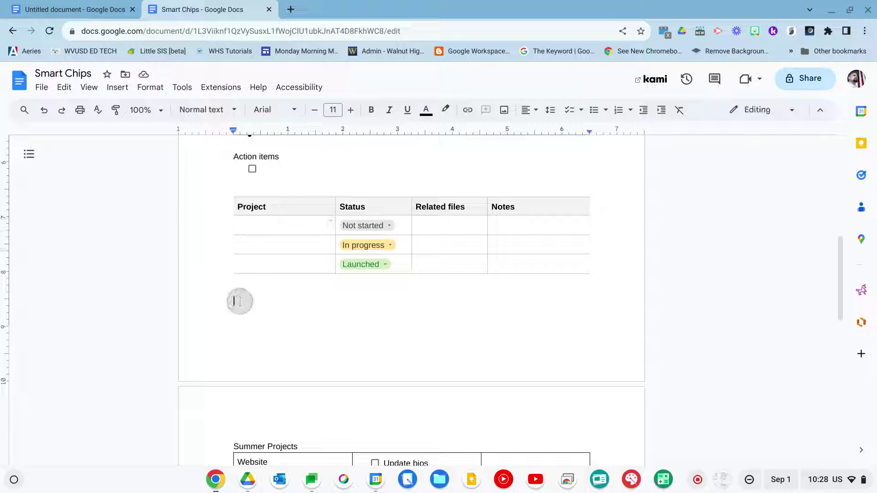
{"action": "left_click", "coordinate": [121, 89]}
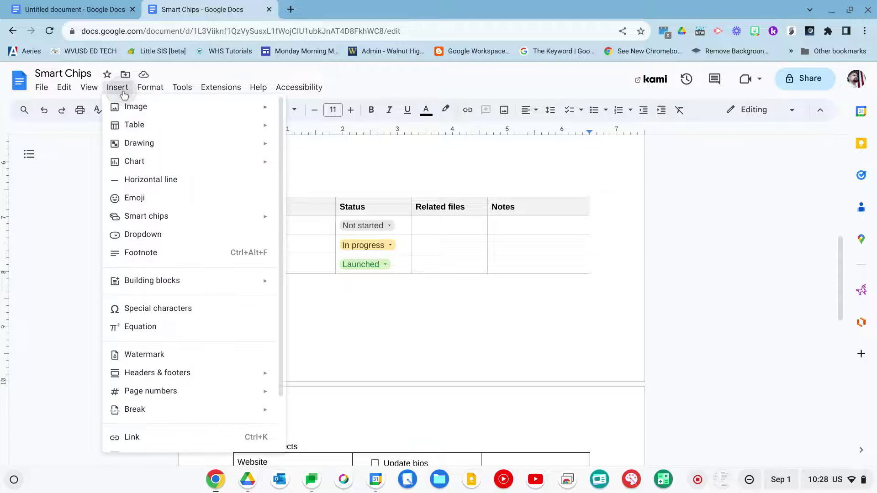
{"action": "mouse_move", "coordinate": [171, 281]}
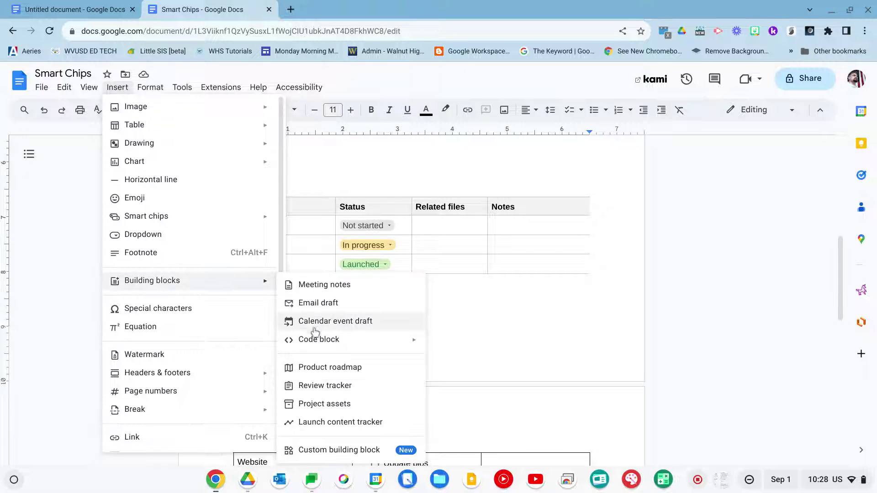
{"action": "left_click", "coordinate": [341, 422]}
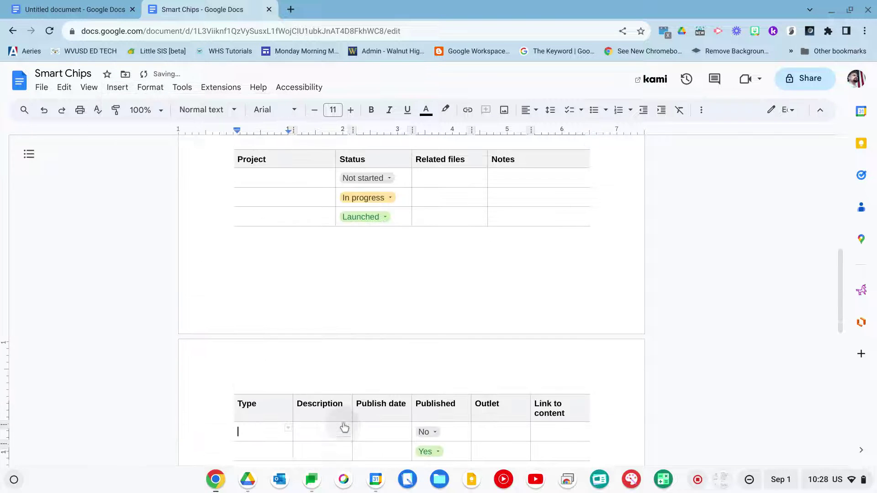
Step: Add two blank lines between the launch content tracker and the Summer Projects heading
{"action": "scroll", "coordinate": [365, 344], "scroll_direction": "down", "scroll_amount": 5}
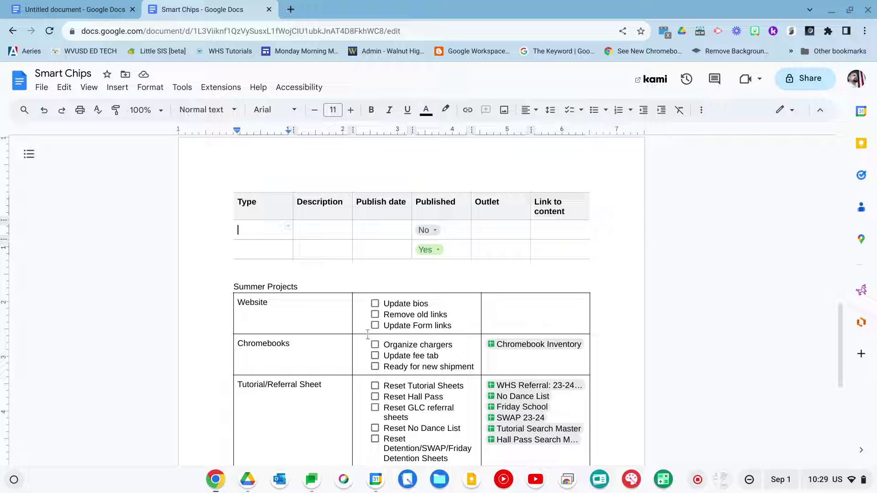
{"action": "left_click", "coordinate": [265, 273]}
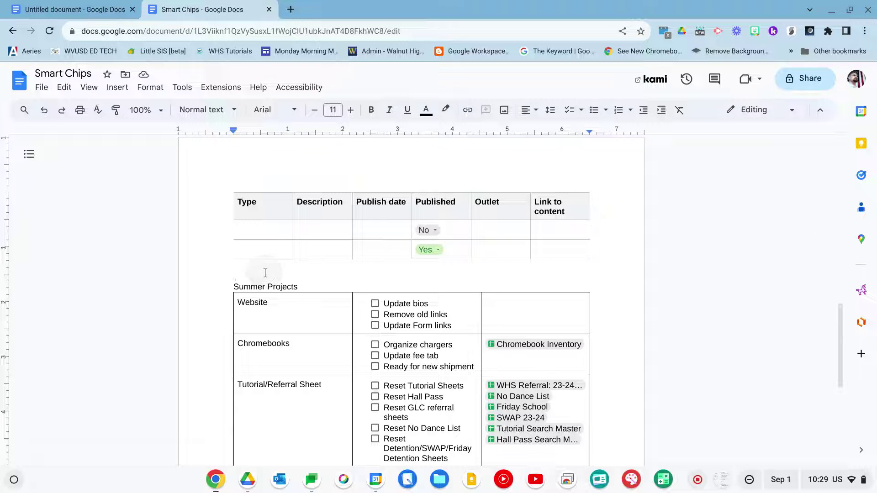
{"action": "key", "text": "Return"}
{"action": "key", "text": "Return"}
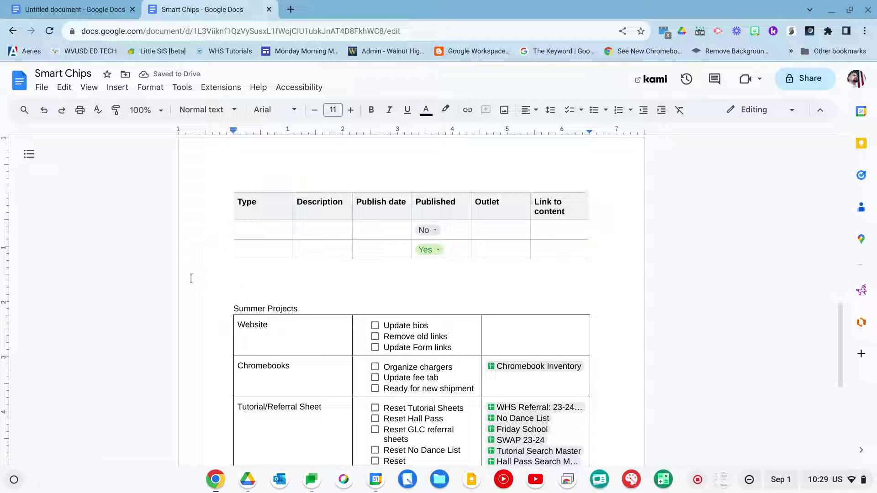
Step: Check and uncheck Update fee tab in the Chromebooks row of the Summer Projects table
{"action": "scroll", "coordinate": [190, 278], "scroll_direction": "down", "scroll_amount": 3}
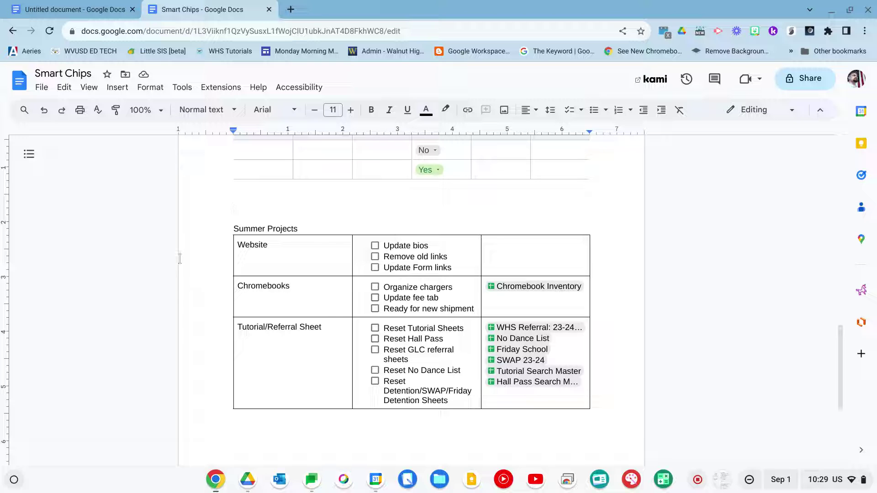
{"action": "left_click", "coordinate": [375, 298]}
{"action": "left_click", "coordinate": [375, 298]}
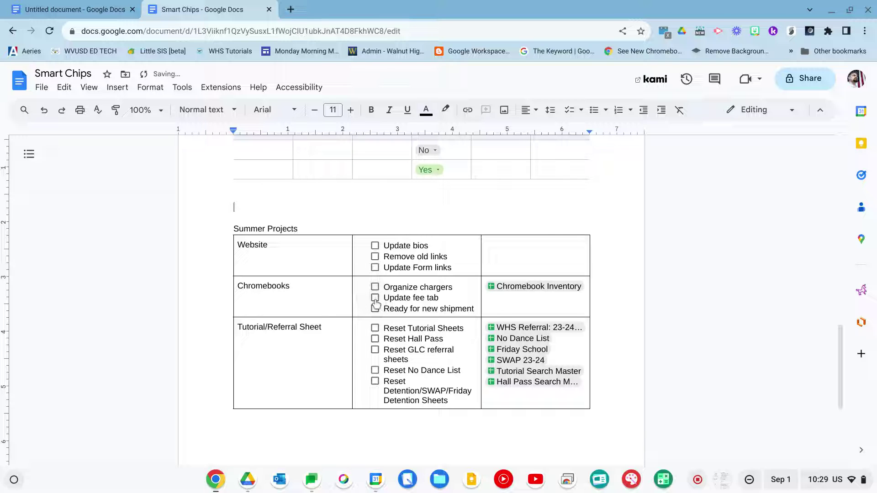
{"action": "mouse_move", "coordinate": [529, 290]}
Step: Start a new custom building block, select the Summer Projects heading and table as its content, and cancel without saving
{"action": "left_click", "coordinate": [116, 89]}
{"action": "mouse_move", "coordinate": [159, 282]}
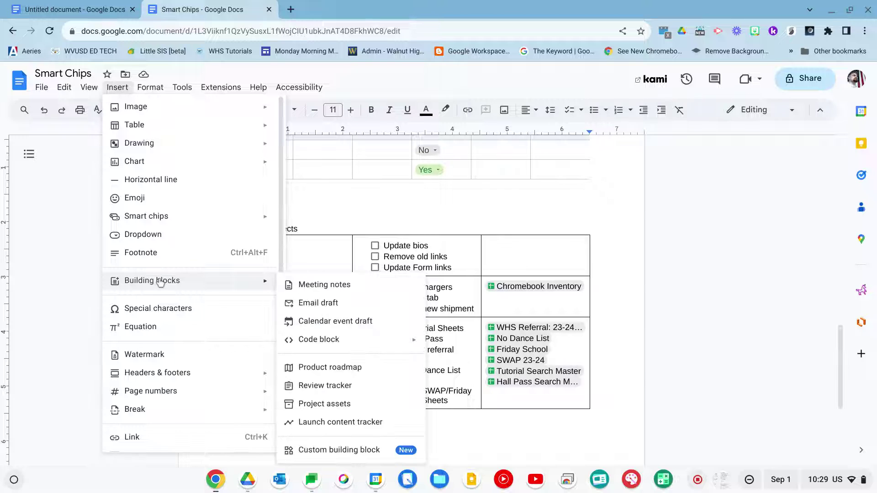
{"action": "left_click", "coordinate": [391, 450]}
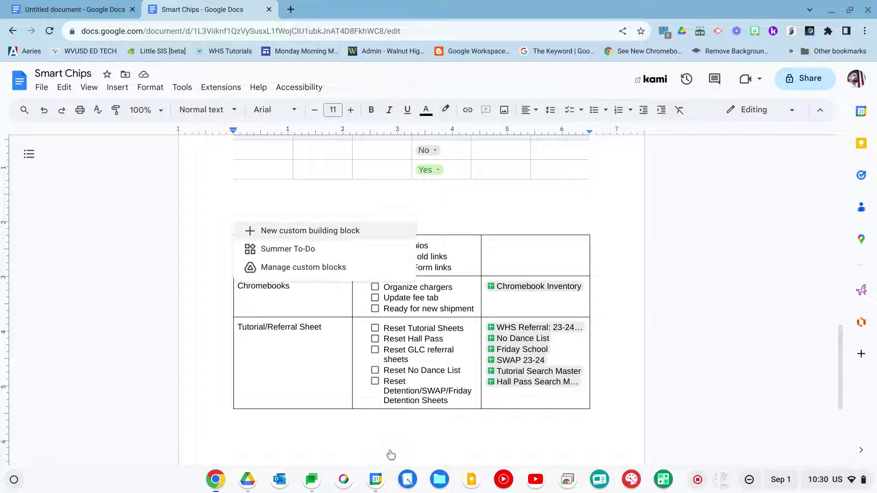
{"action": "left_click", "coordinate": [333, 230]}
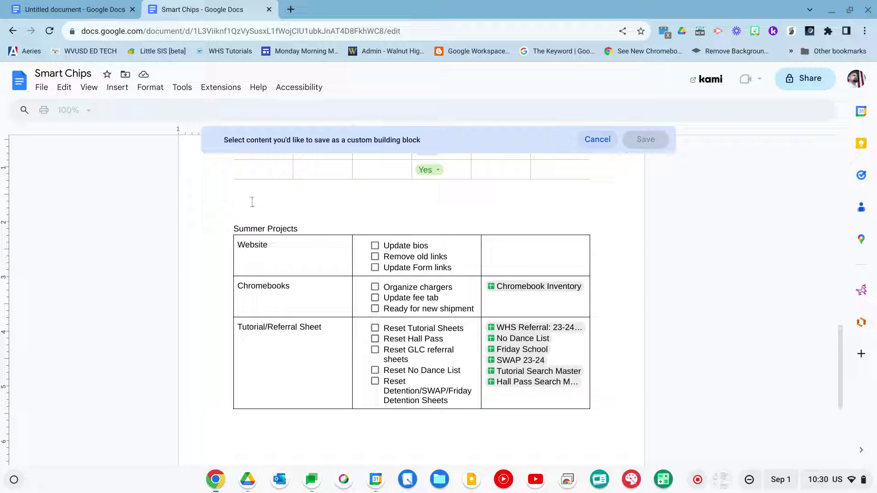
{"action": "left_click_drag", "start_coordinate": [235, 214], "coordinate": [526, 373]}
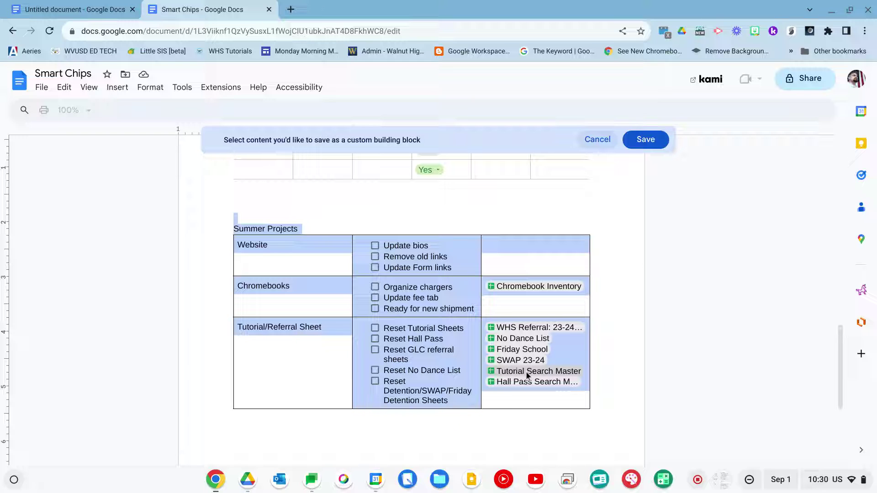
{"action": "left_click", "coordinate": [597, 138]}
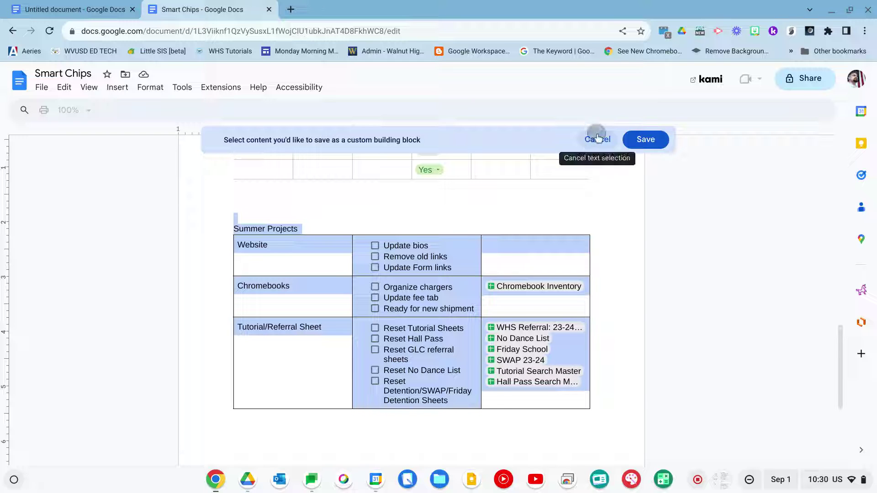
Step: Insert the custom Summer To-Do building block below the Summer Projects table by searching the @ suggestions for summer
{"action": "left_click", "coordinate": [619, 271]}
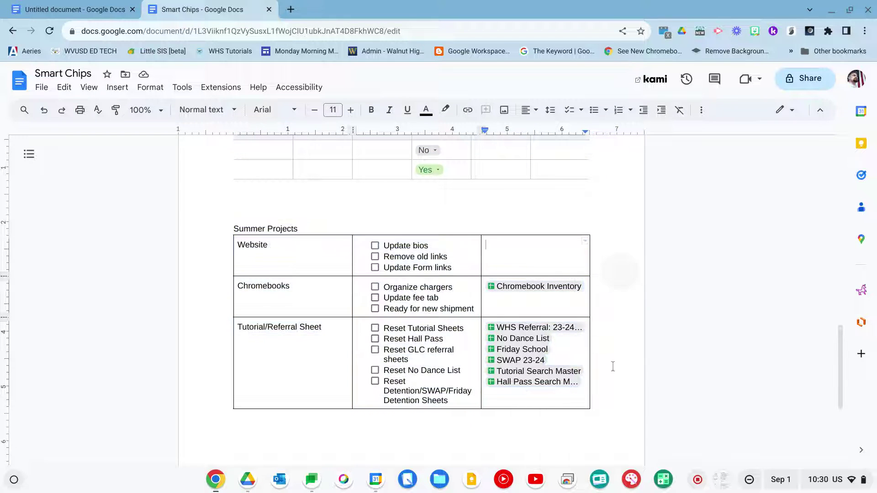
{"action": "left_click", "coordinate": [605, 384]}
{"action": "left_click", "coordinate": [482, 434]}
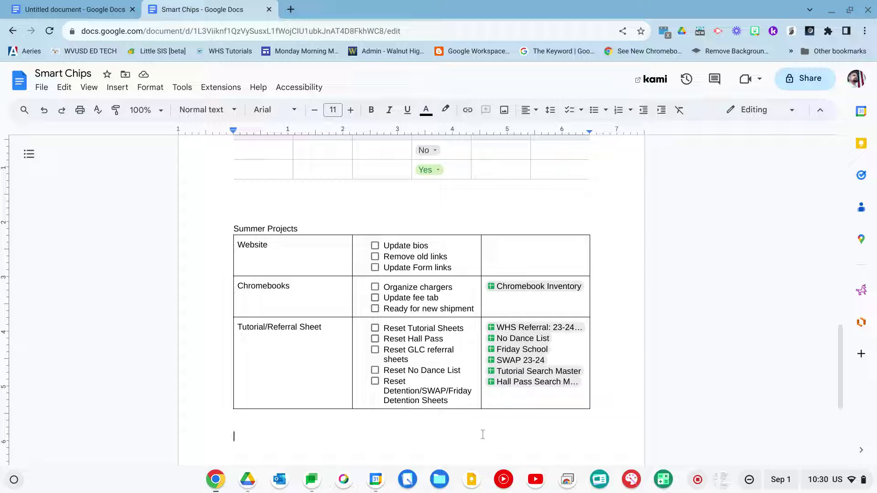
{"action": "type", "text": "@su"}
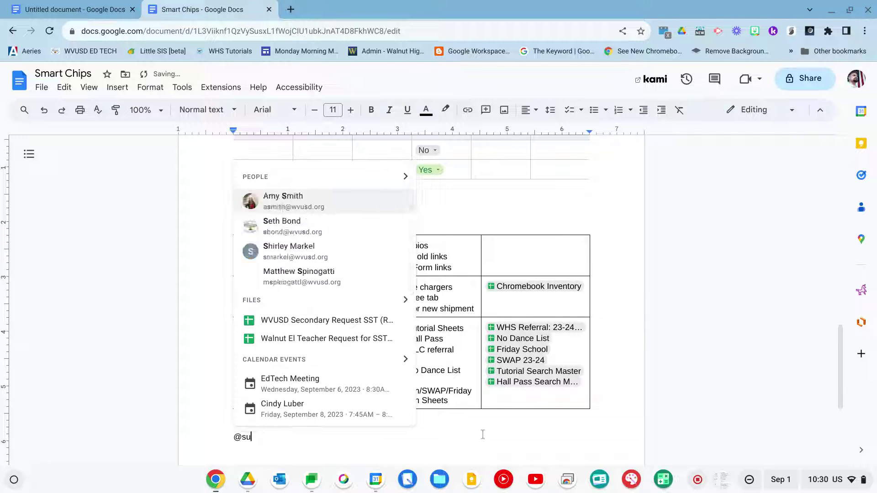
{"action": "type", "text": "mmer"}
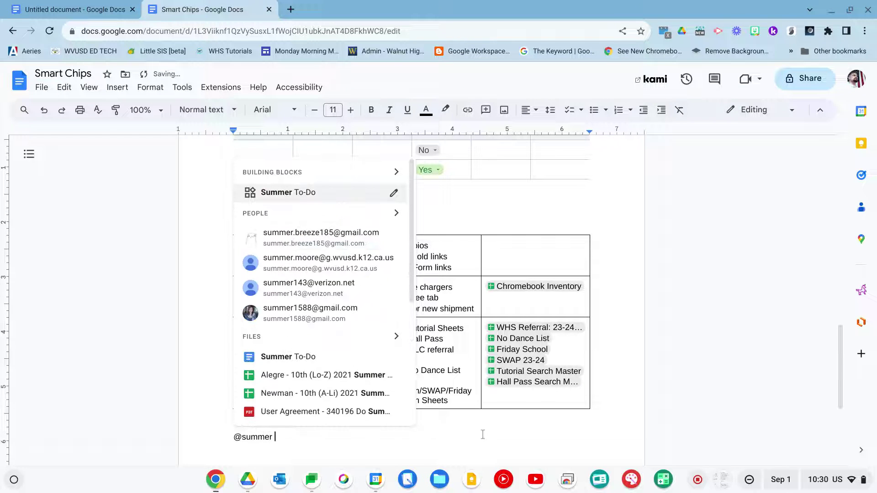
{"action": "left_click", "coordinate": [322, 192]}
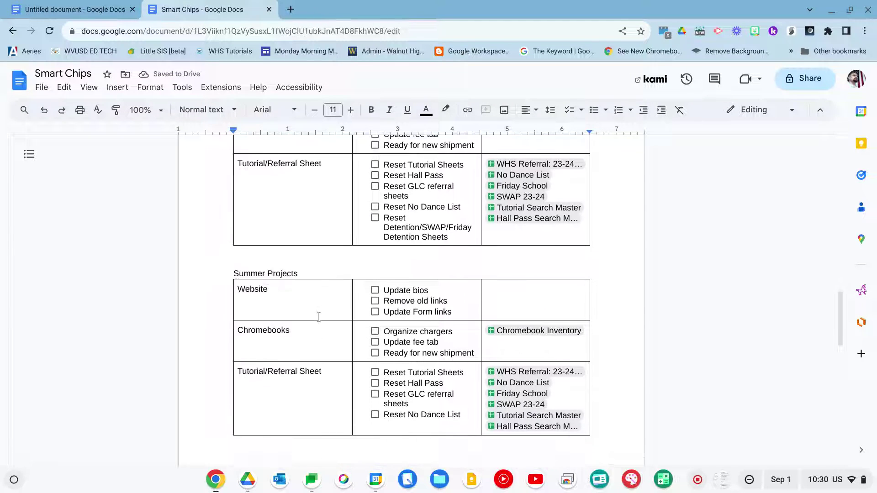
{"action": "scroll", "coordinate": [319, 317], "scroll_direction": "down", "scroll_amount": 3}
{"action": "scroll", "coordinate": [319, 316], "scroll_direction": "up", "scroll_amount": 3}
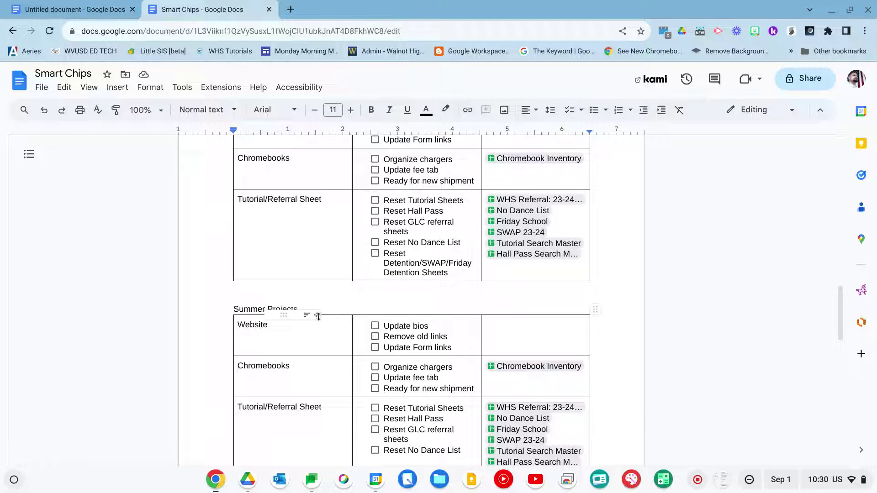
Step: Add a blank line below the inserted Summer To-Do block and browse the @ suggestions for smart chips and building blocks there
{"action": "scroll", "coordinate": [348, 298], "scroll_direction": "down", "scroll_amount": 5}
{"action": "scroll", "coordinate": [348, 298], "scroll_direction": "down", "scroll_amount": 2}
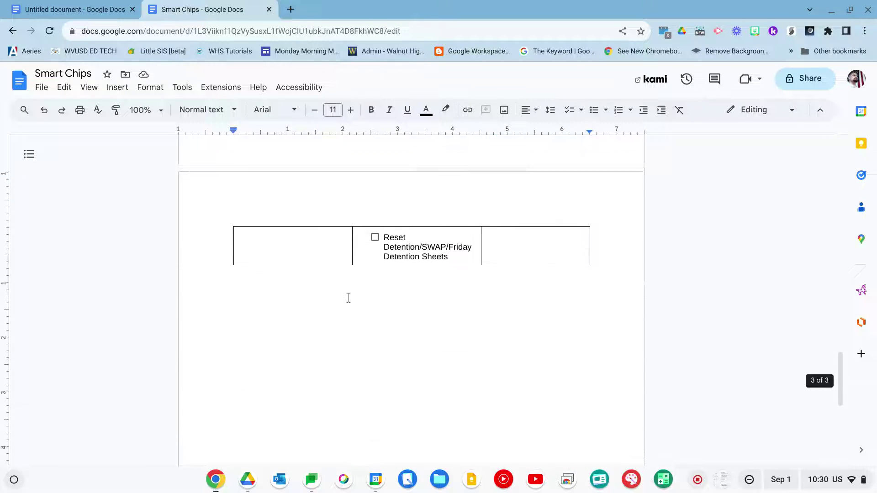
{"action": "key", "text": "Return"}
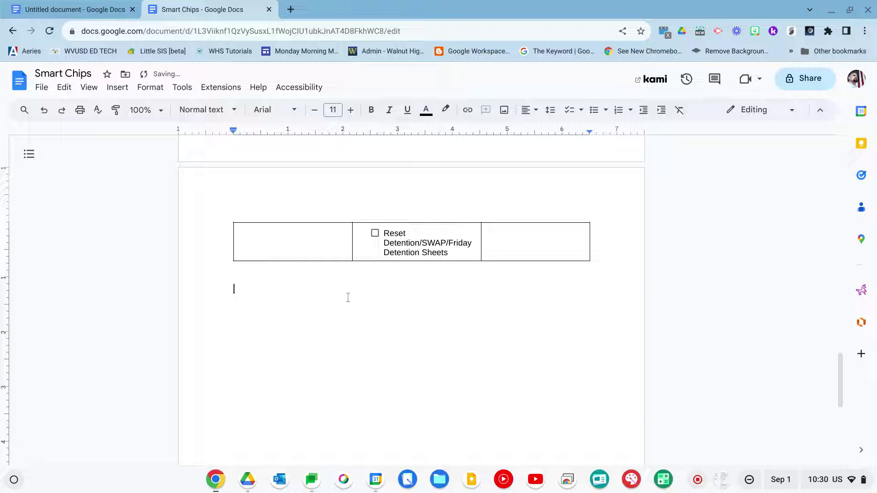
{"action": "type", "text": "@"}
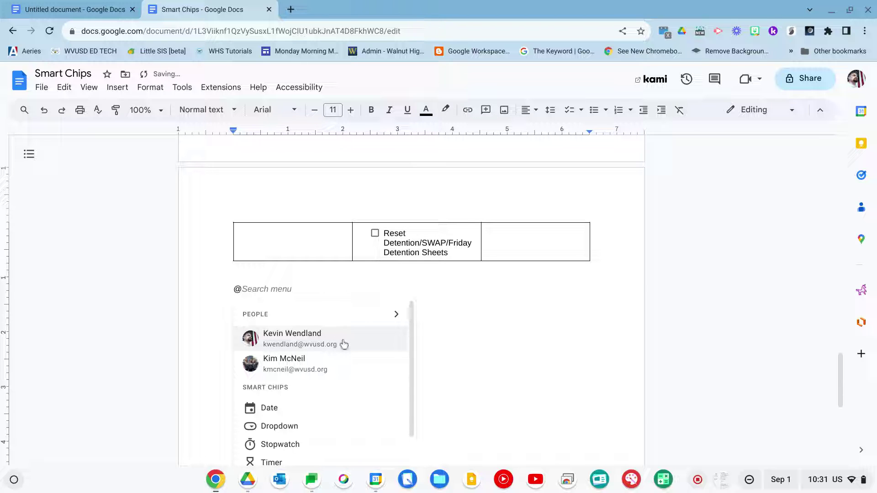
{"action": "scroll", "coordinate": [343, 345], "scroll_direction": "down", "scroll_amount": 3}
{"action": "scroll", "coordinate": [344, 345], "scroll_direction": "down", "scroll_amount": 5}
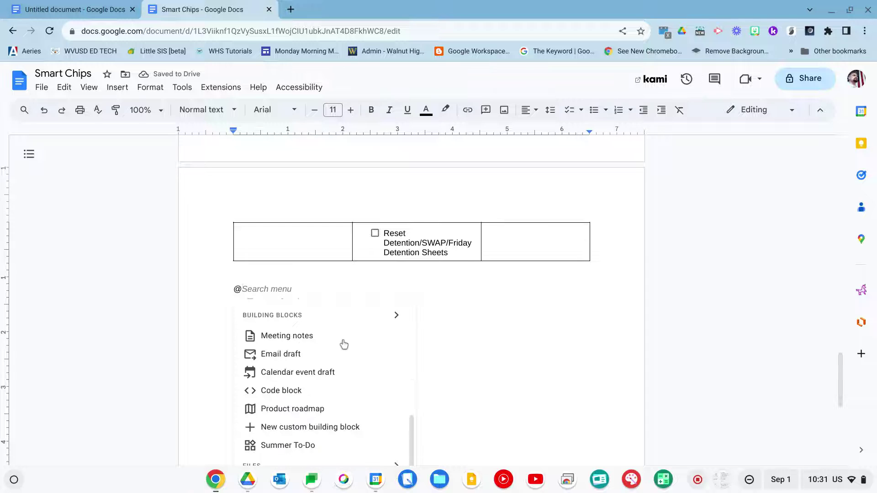
{"action": "scroll", "coordinate": [344, 345], "scroll_direction": "up", "scroll_amount": 5}
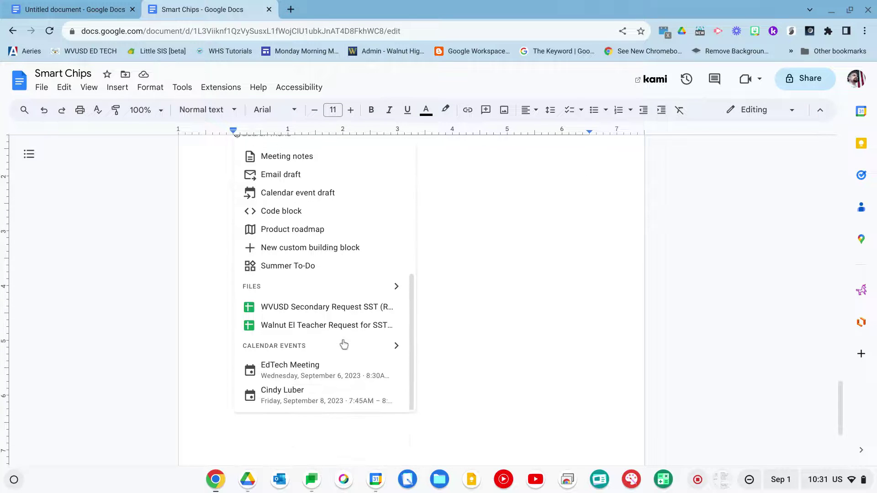
{"action": "scroll", "coordinate": [348, 328], "scroll_direction": "up", "scroll_amount": 3}
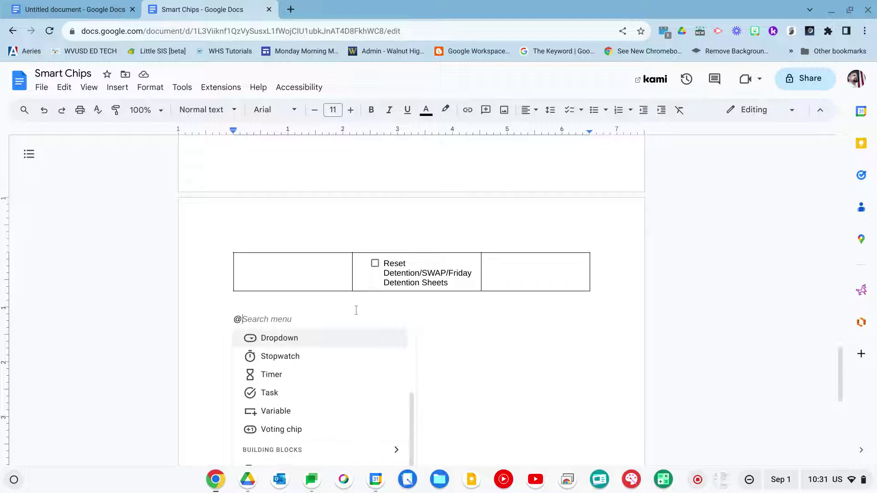